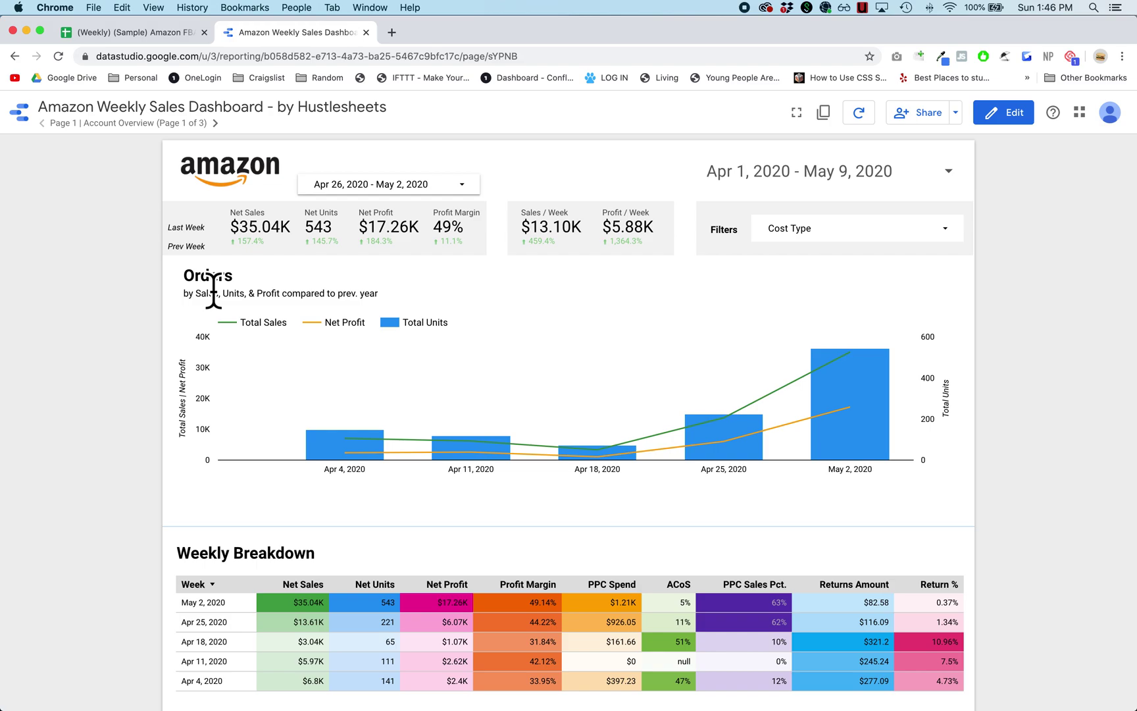
# - Switch to Calendar to view the 2020 year calendar, and return to the sales dashboard
pyautogui.press('super+Tab')
pyautogui.press('super+Tab')
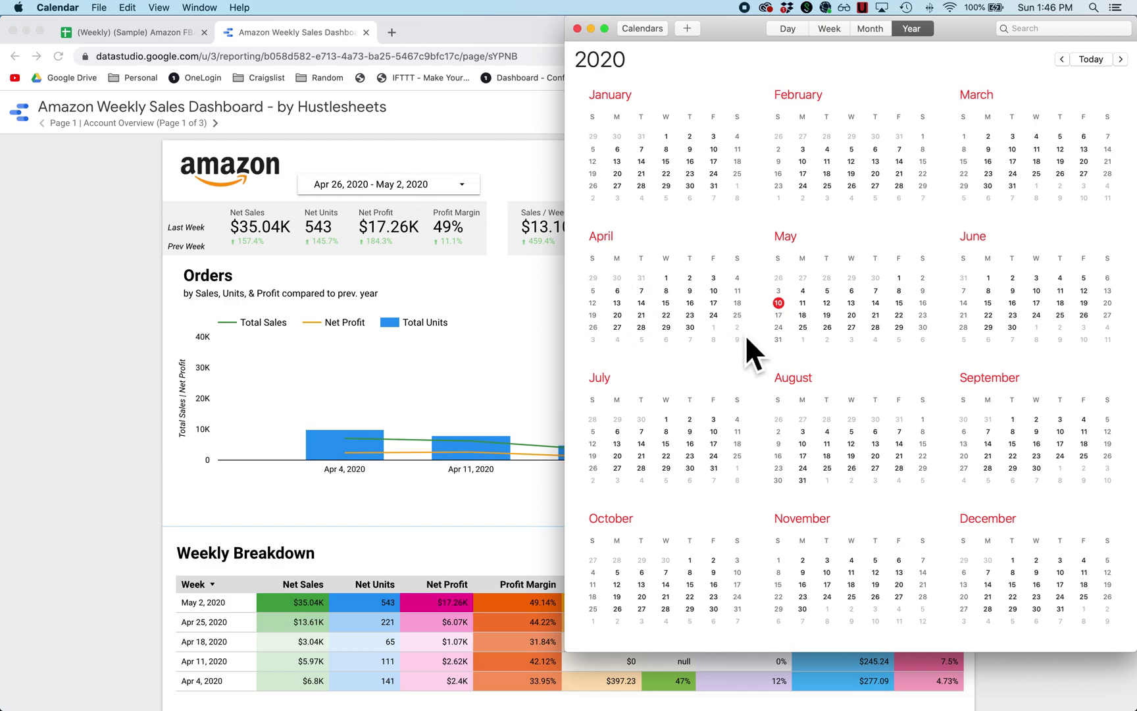
pyautogui.click(45, 309)
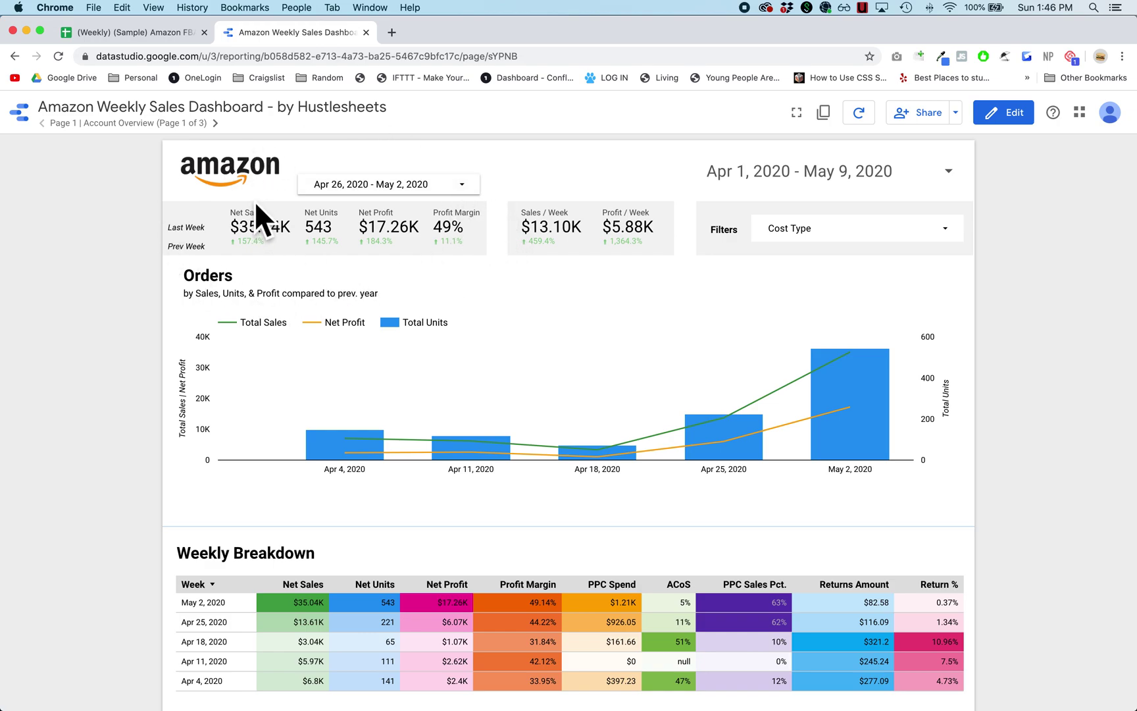
# - Look at the options of the dashboard's overall date range, the Orders chart and the Weekly Breakdown table
pyautogui.click(774, 175)
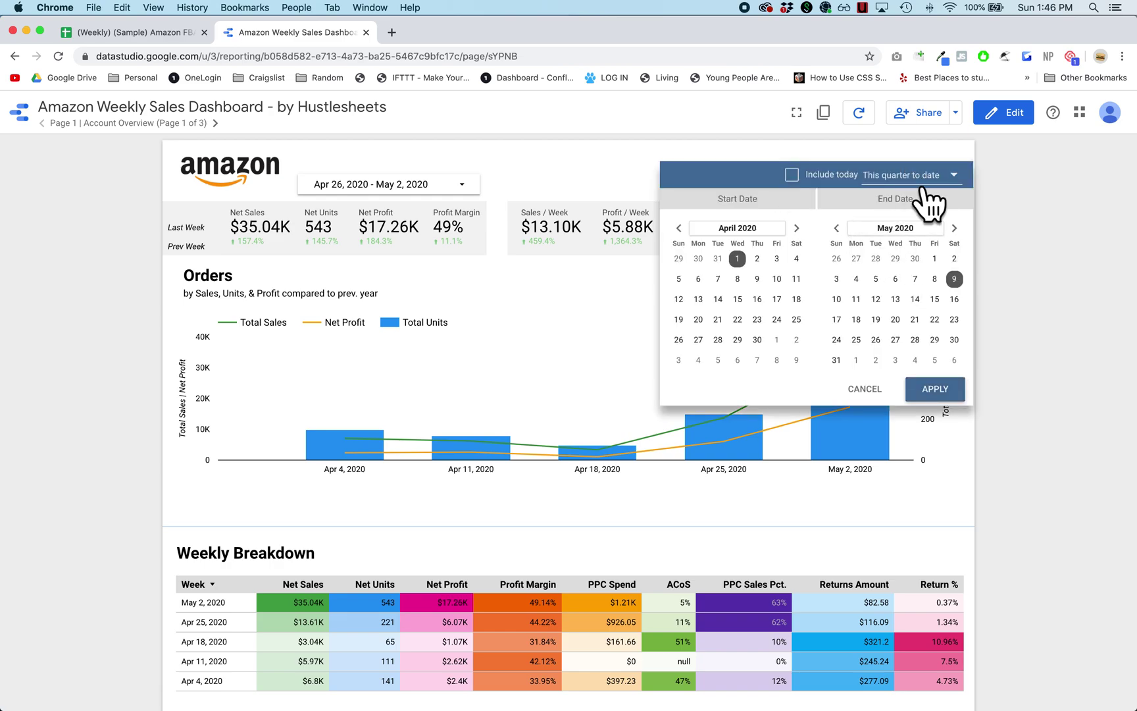
pyautogui.click(1009, 216)
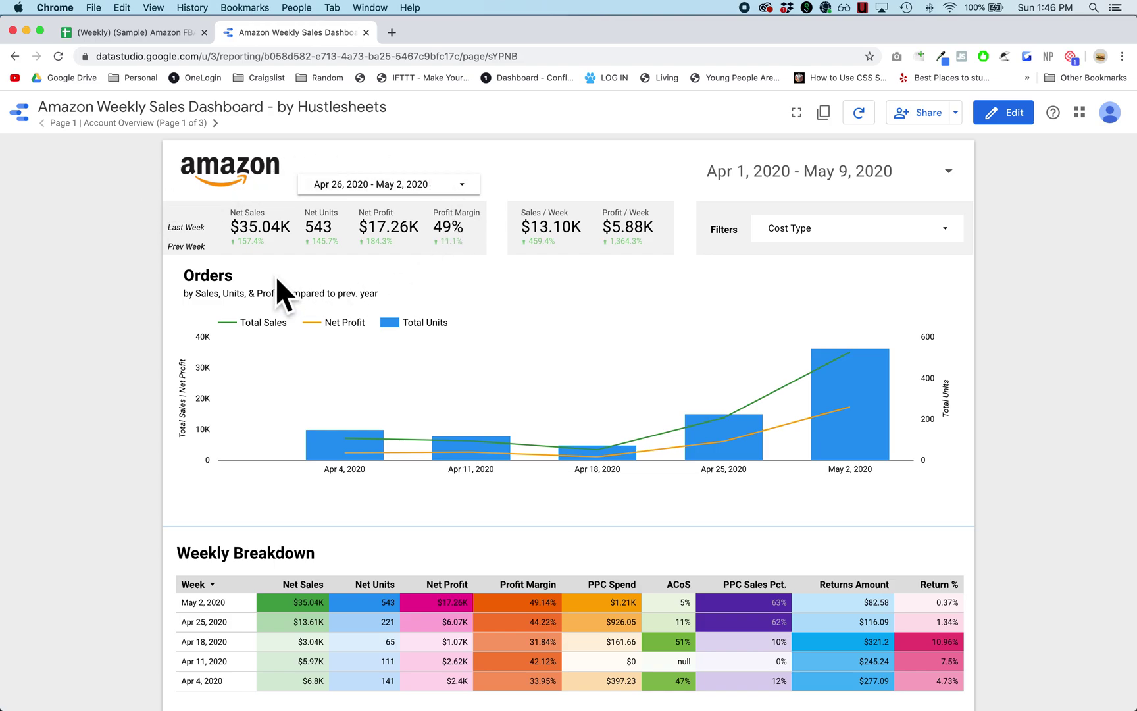
pyautogui.moveTo(355, 249); pyautogui.dragTo(393, 254)
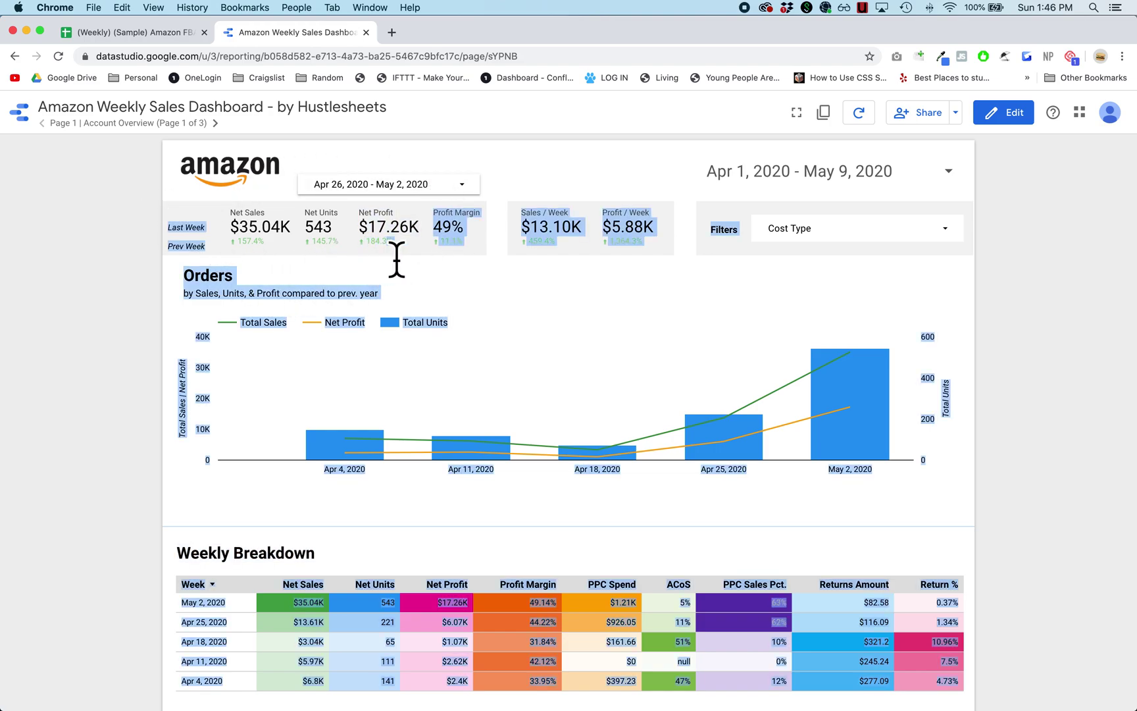
pyautogui.click(393, 256)
pyautogui.scroll(-5, 150, 275)
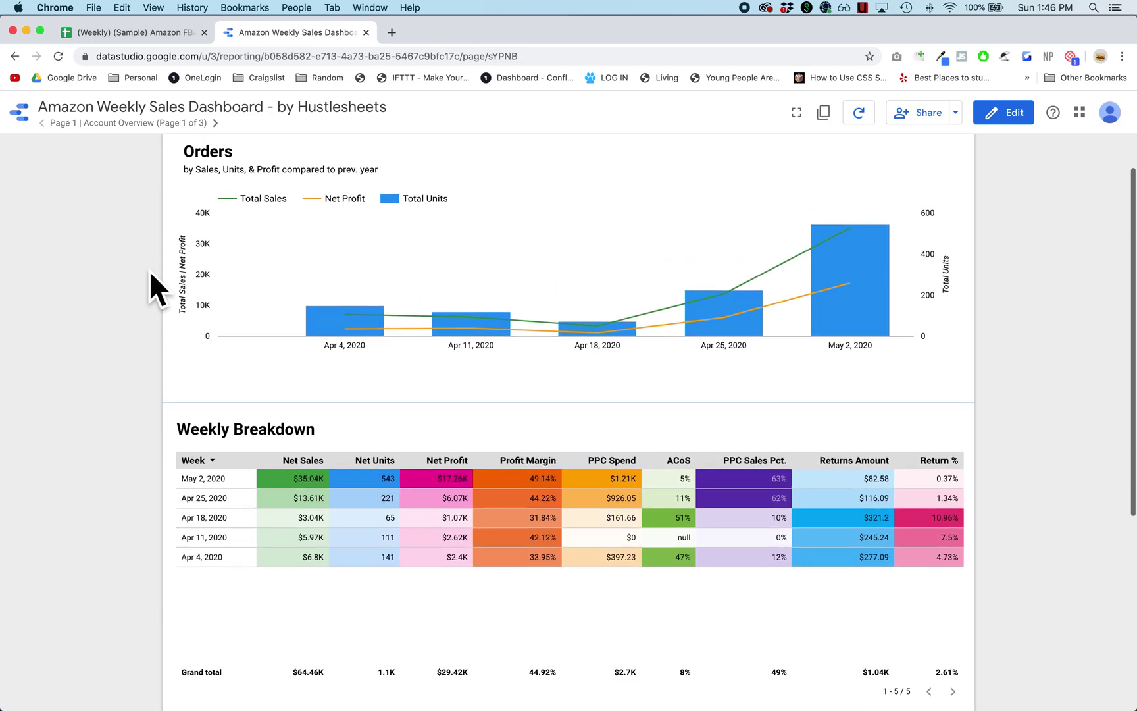
pyautogui.scroll(5, 148, 270)
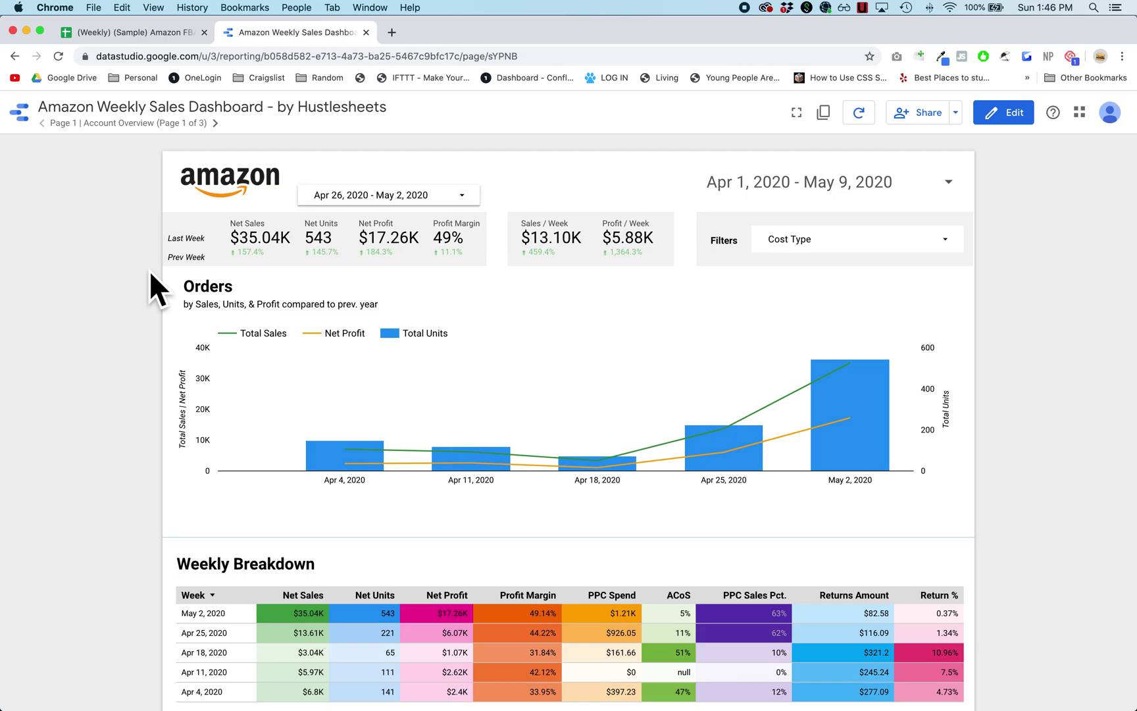
pyautogui.scroll(-2, 150, 269)
pyautogui.scroll(2, 687, 401)
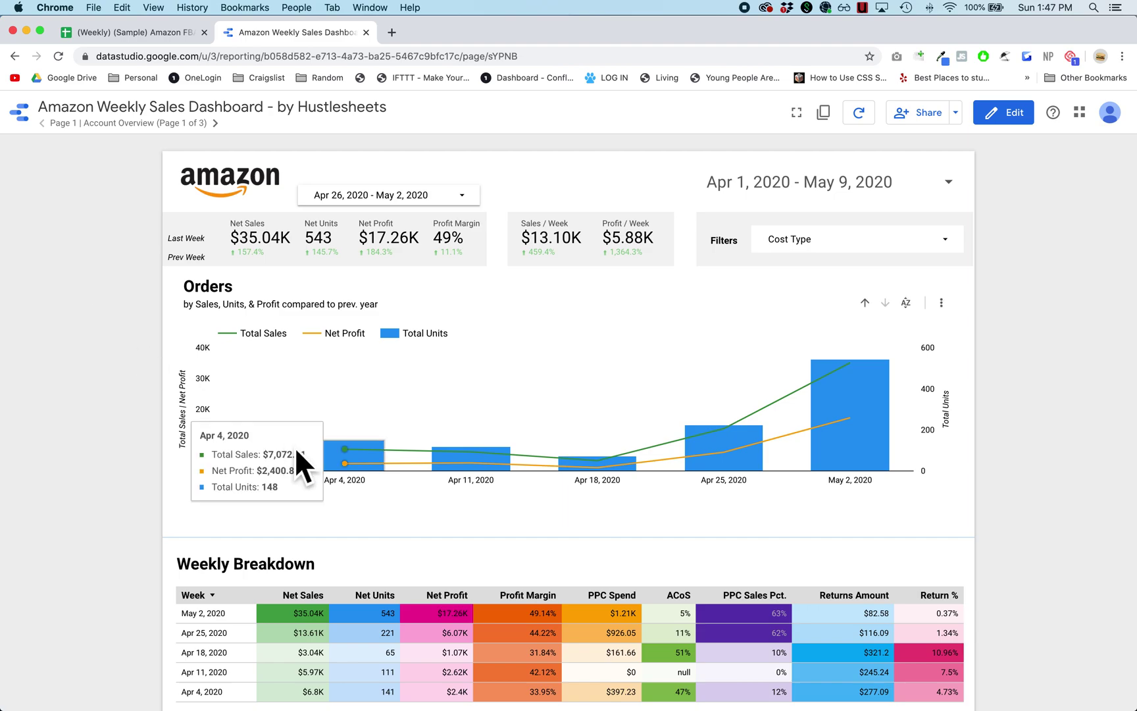
# - Read the sales, profit and unit values for the weeks Apr 4 through Apr 25, 2020 in the Orders chart
pyautogui.moveTo(344, 455)
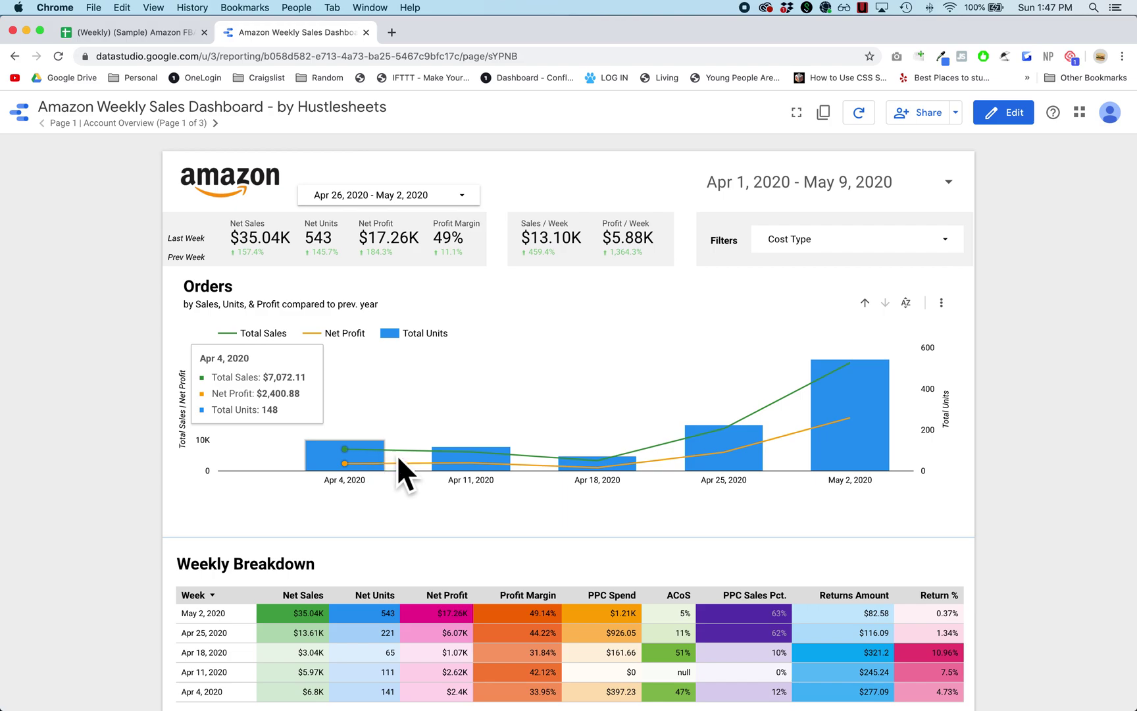
pyautogui.moveTo(462, 466)
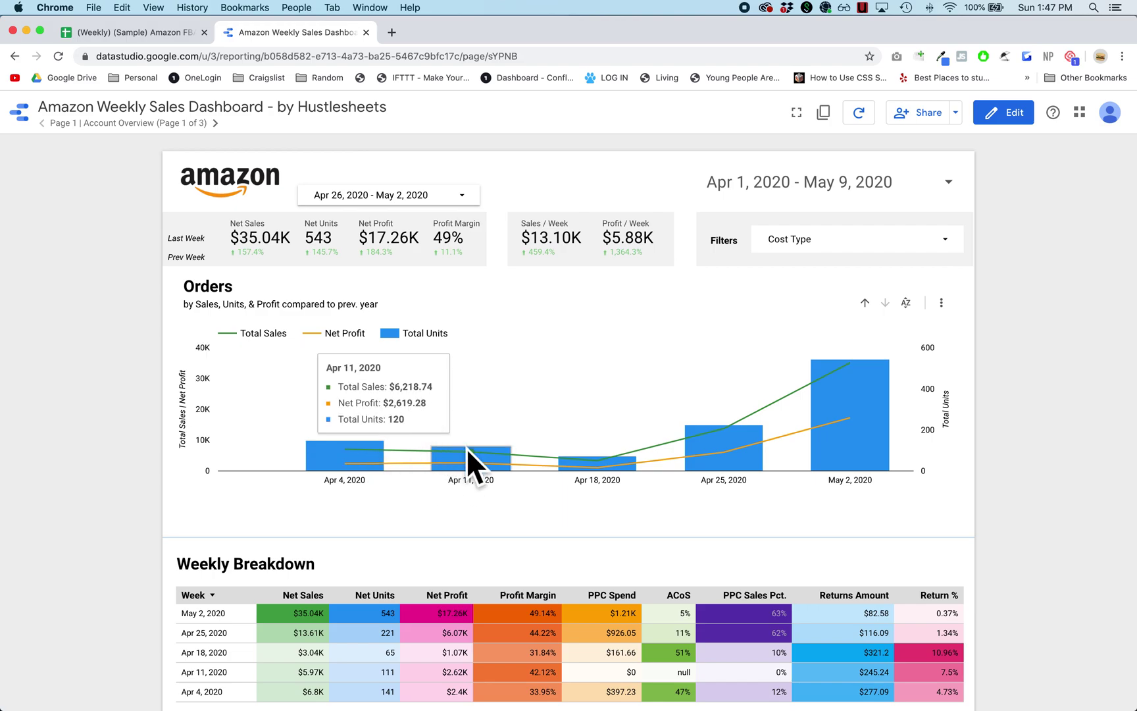
pyautogui.moveTo(598, 472)
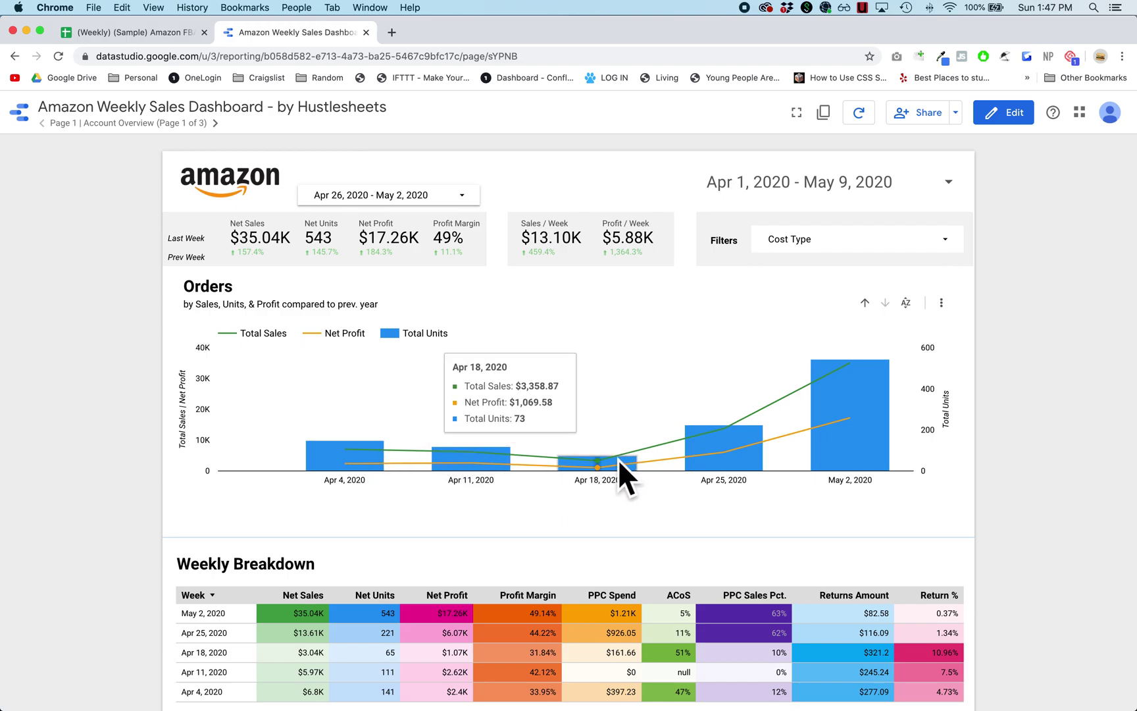
pyautogui.moveTo(711, 445)
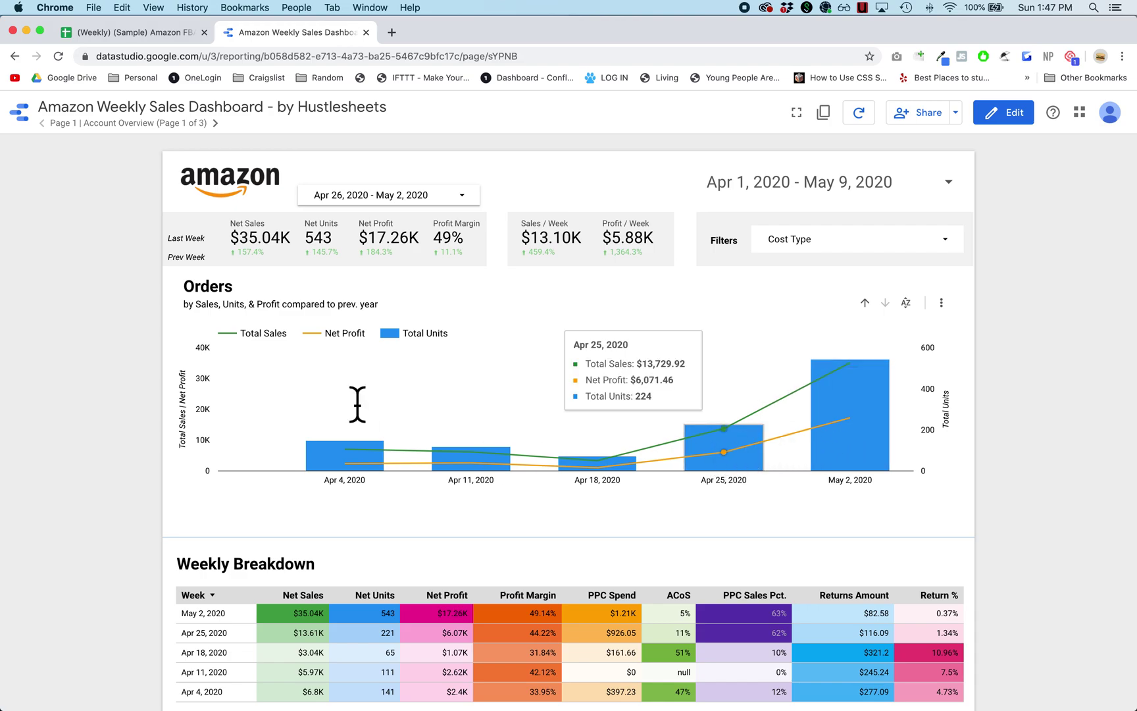
# - View the list of optional metrics available for the Weekly Breakdown table
pyautogui.scroll(-3, 92, 355)
pyautogui.scroll(-1, 93, 358)
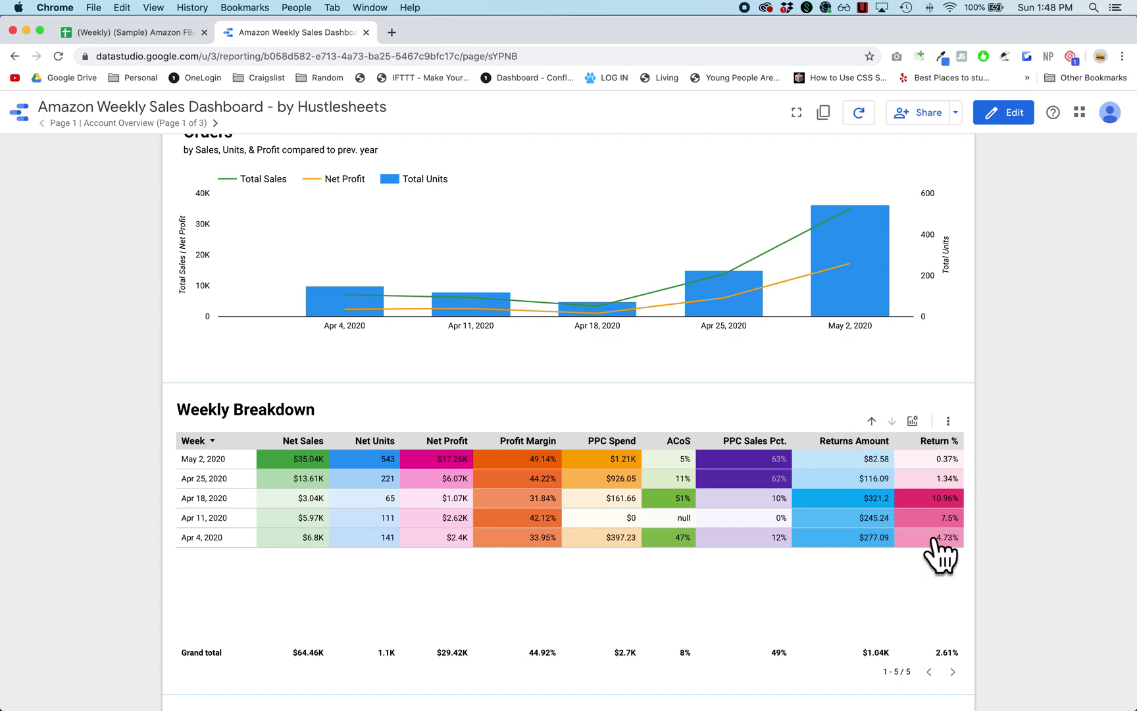
pyautogui.click(912, 421)
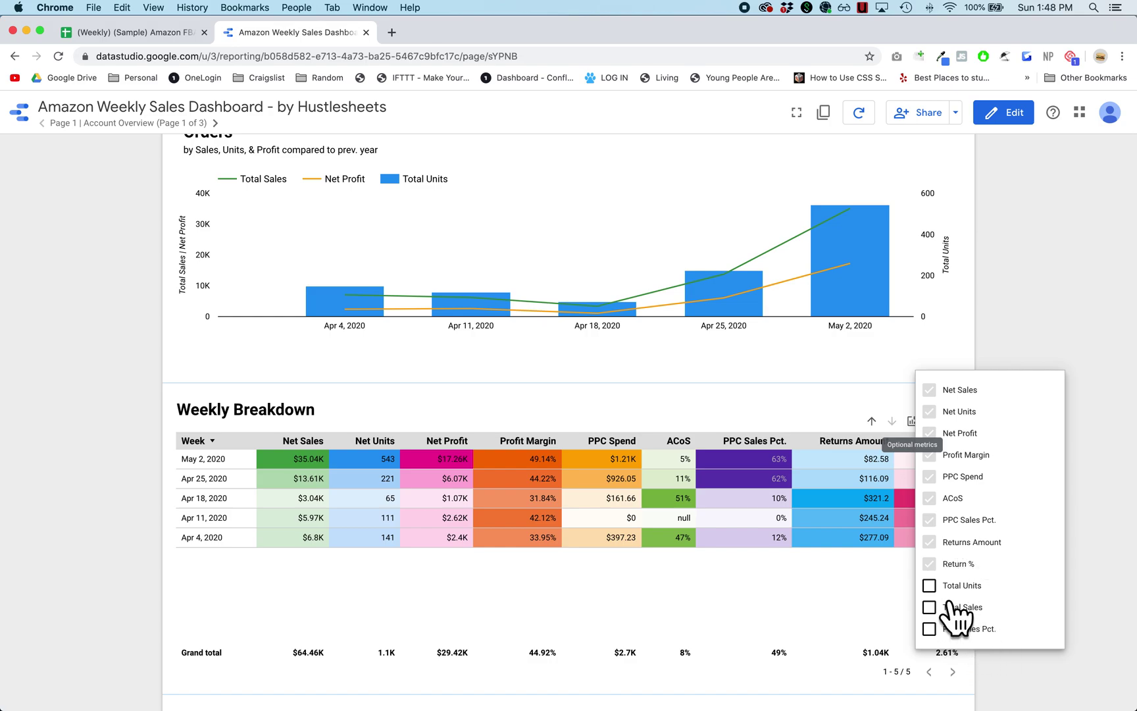
pyautogui.click(56, 424)
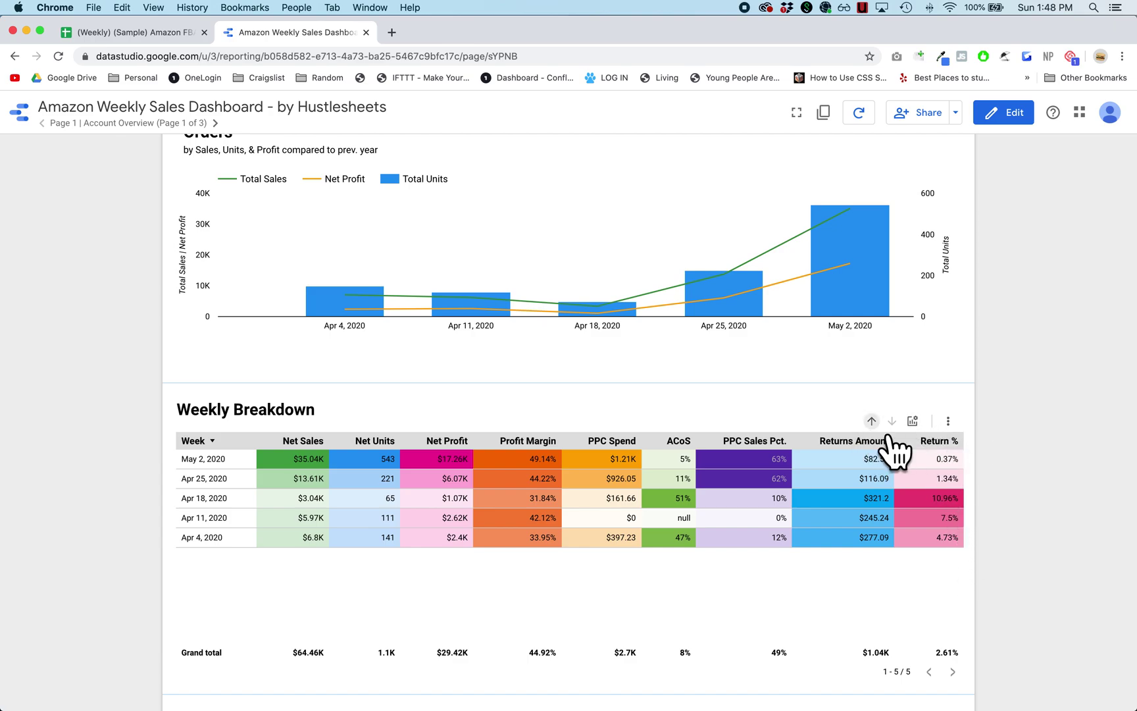
# - Drill the Orders chart up from weeks to months
pyautogui.scroll(3, 892, 440)
pyautogui.moveTo(874, 426)
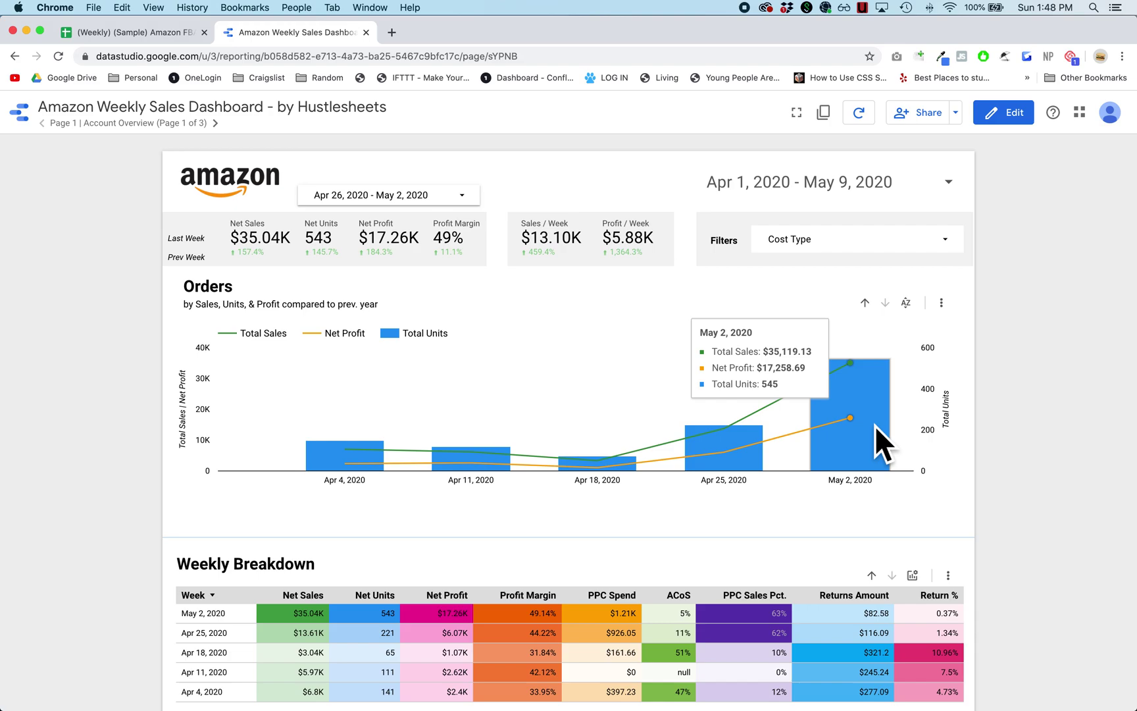
pyautogui.scroll(-2, 876, 415)
pyautogui.scroll(2, 869, 382)
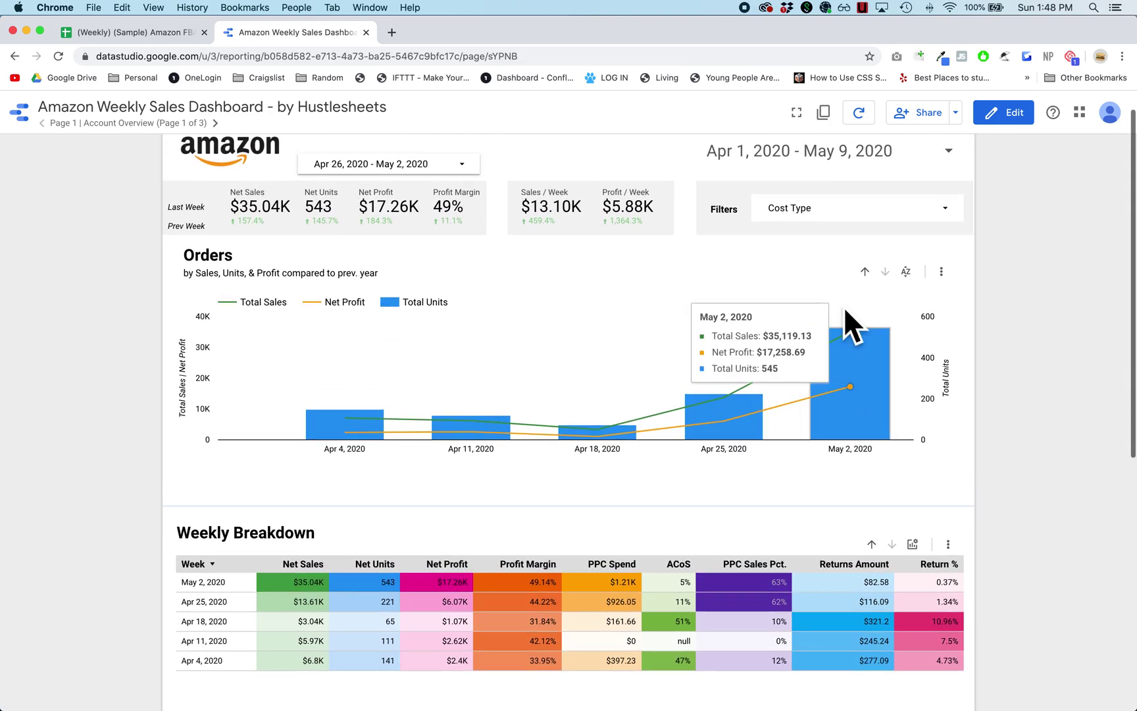
pyautogui.click(868, 272)
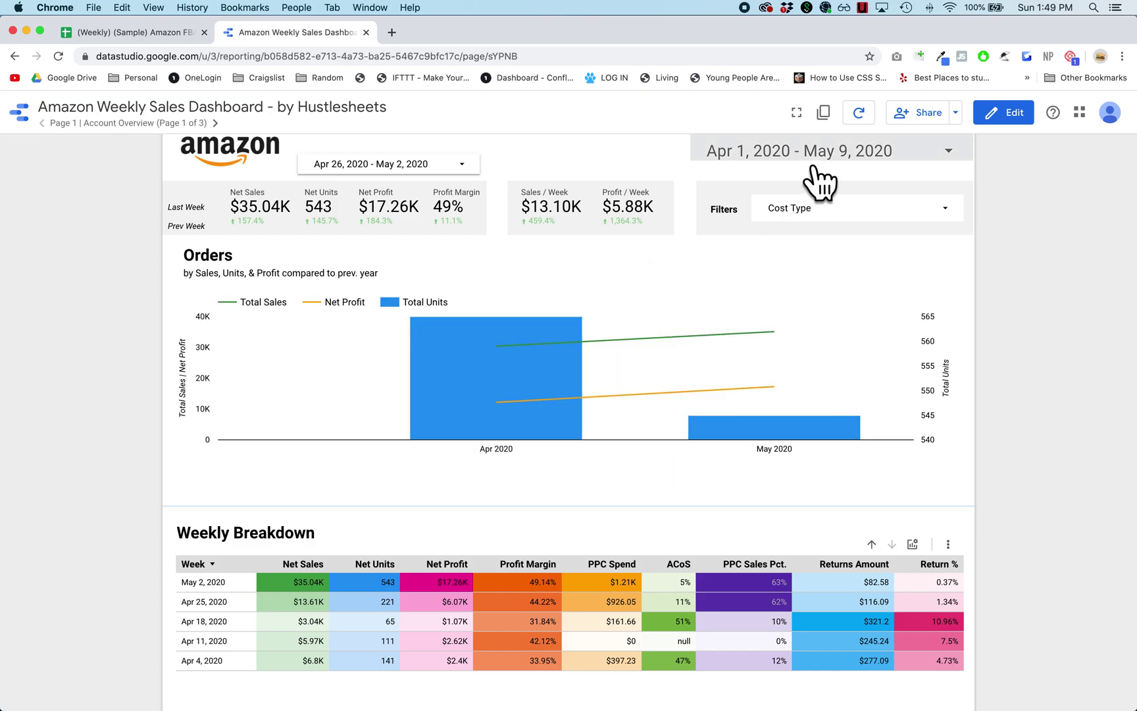
# - Set the dashboard's overall date range to This year to date and apply it
pyautogui.click(934, 148)
pyautogui.click(951, 153)
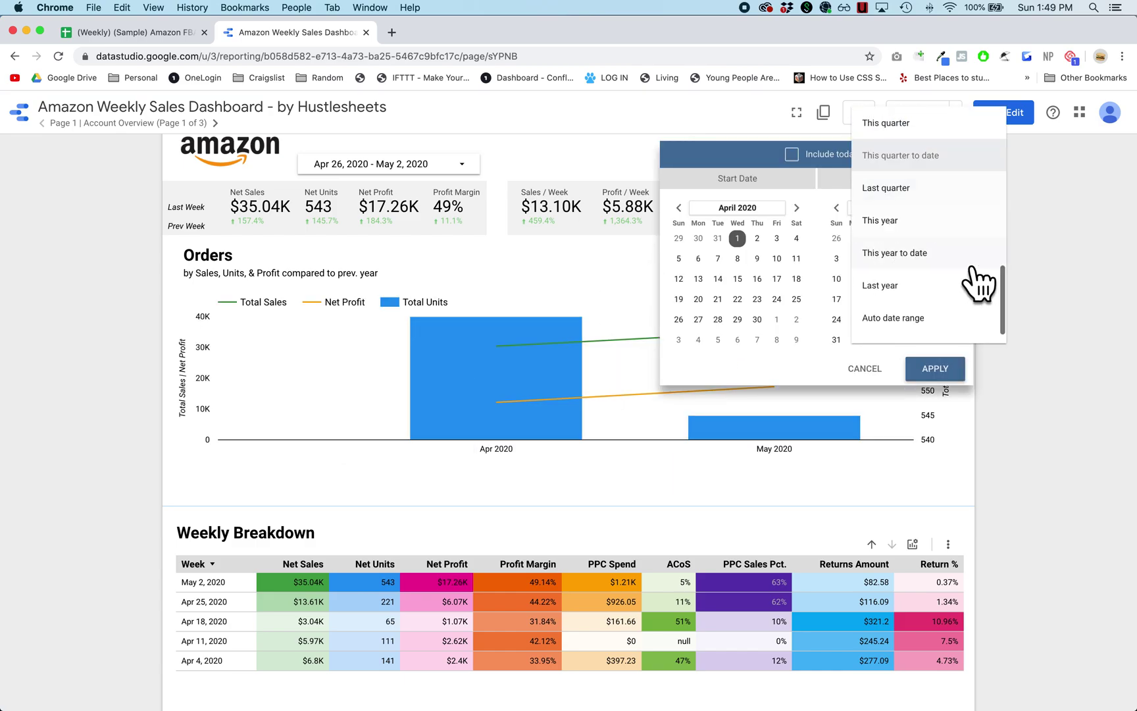
pyautogui.scroll(1, 945, 224)
pyautogui.click(945, 269)
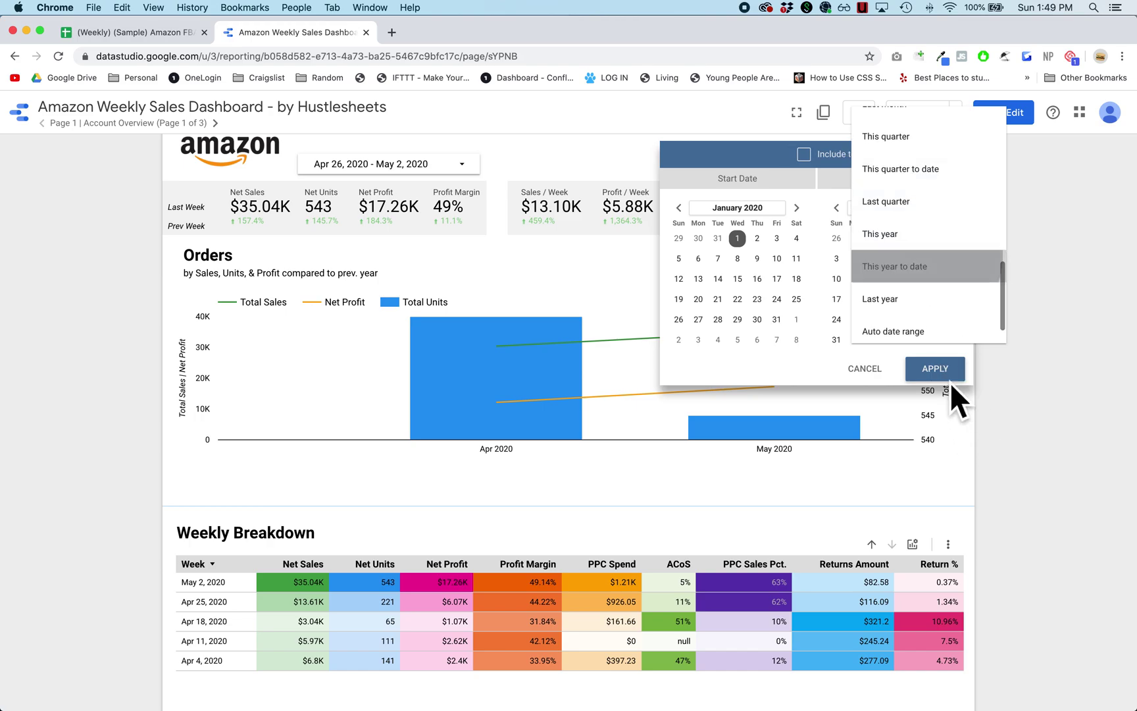
pyautogui.click(946, 364)
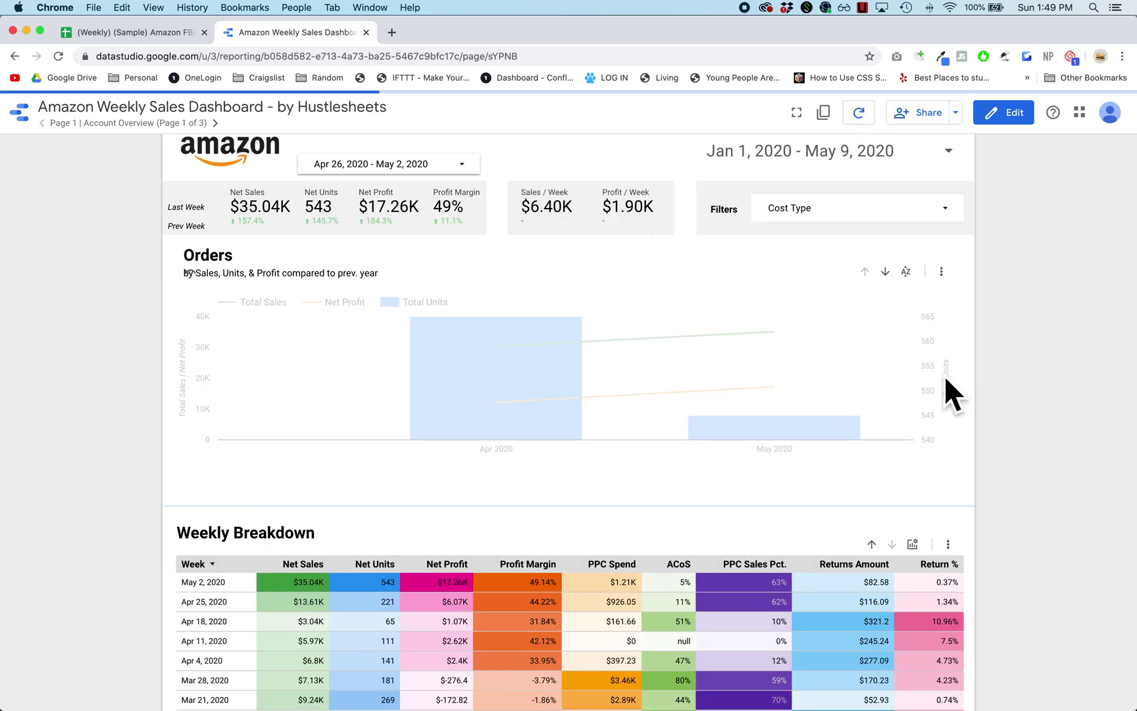
# - Drill the Orders chart down to weeks and back up to months
pyautogui.click(886, 273)
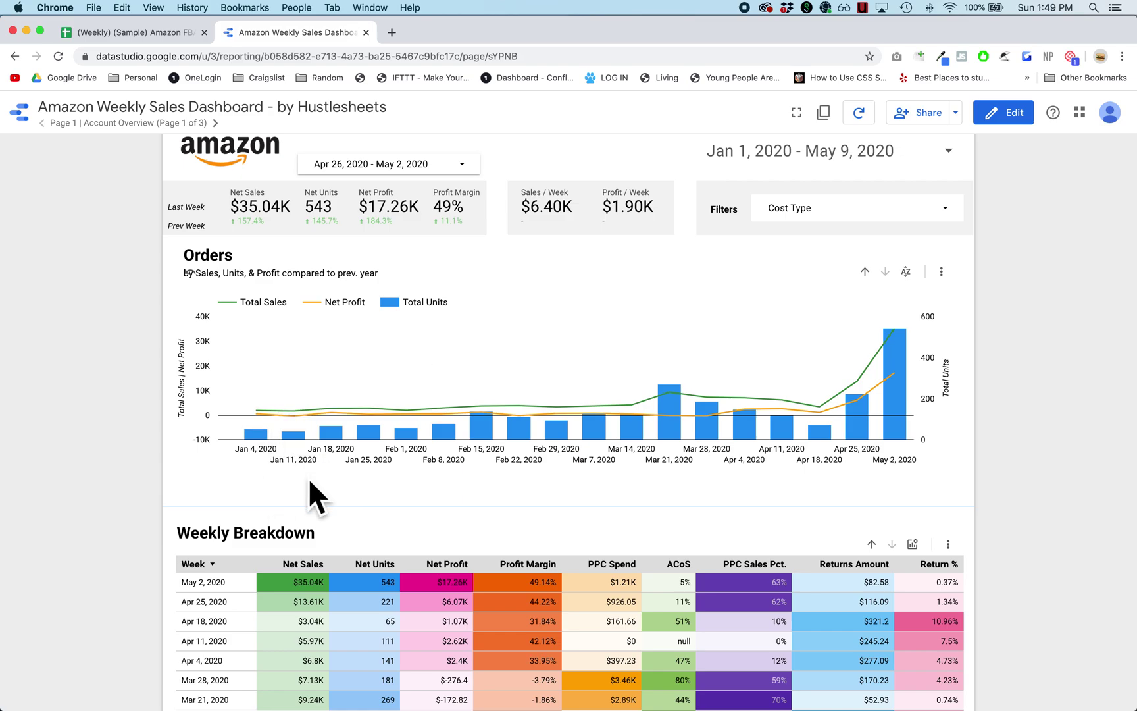
pyautogui.click(867, 272)
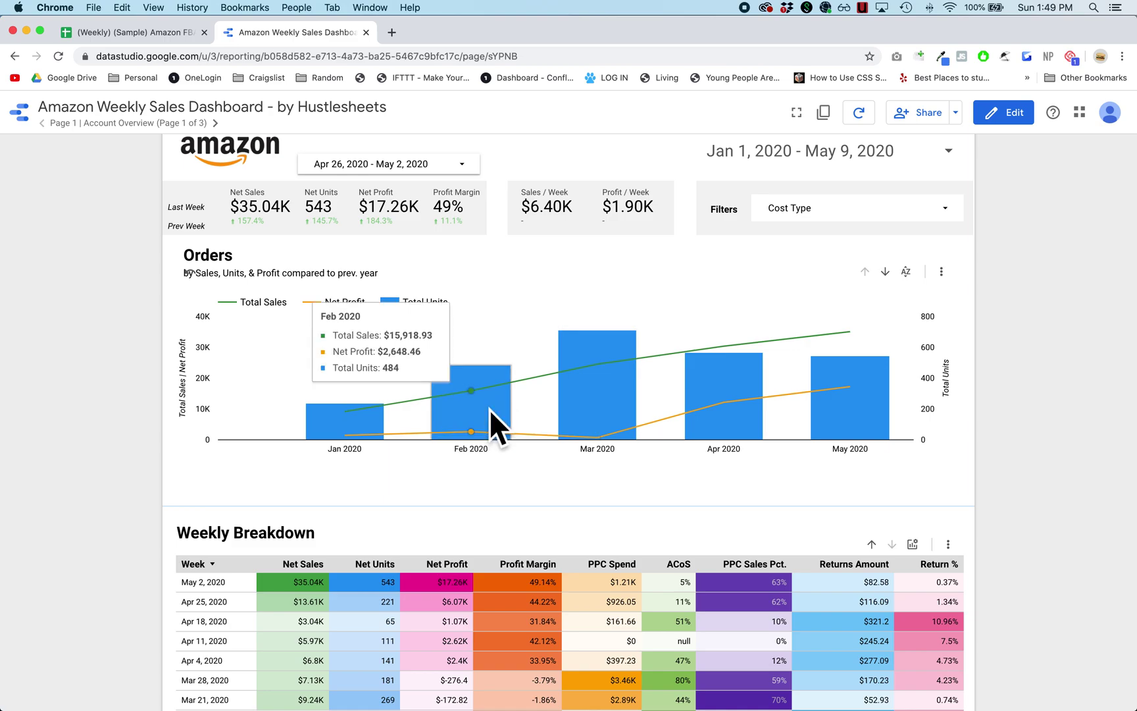
# - Check the 2020 month layout in Calendar against the March 2020 figures in the dashboard's Orders chart
pyautogui.press('super+Tab')
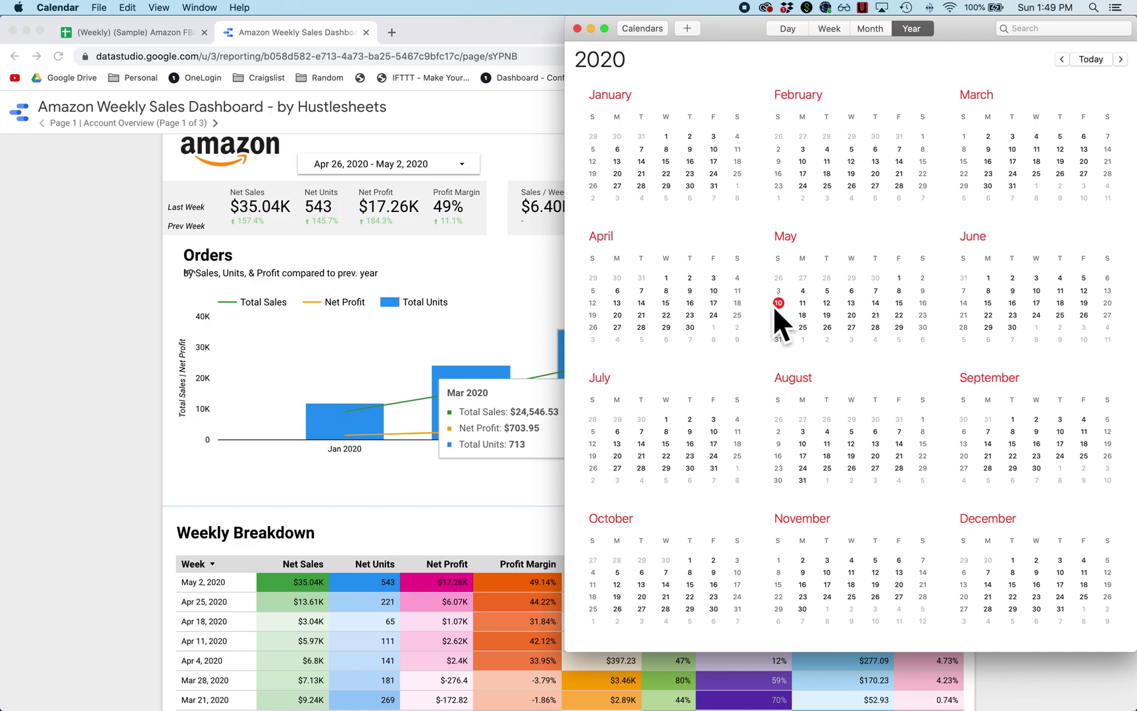
pyautogui.click(83, 341)
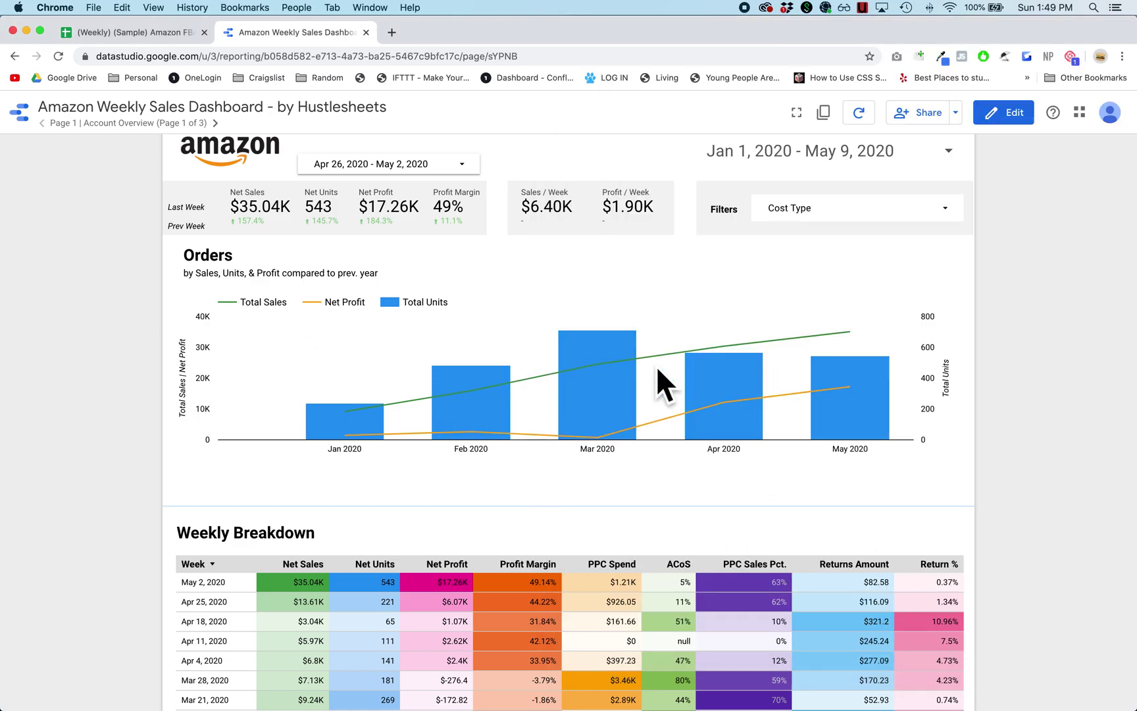
pyautogui.moveTo(641, 361)
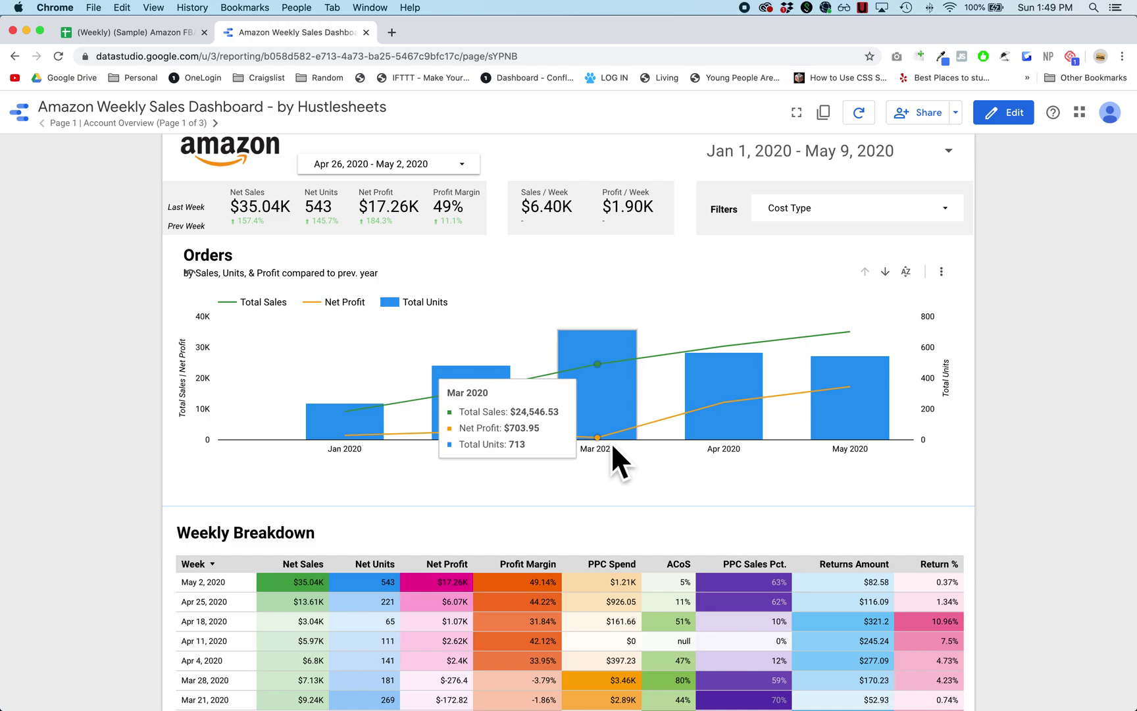
pyautogui.press('super+Tab')
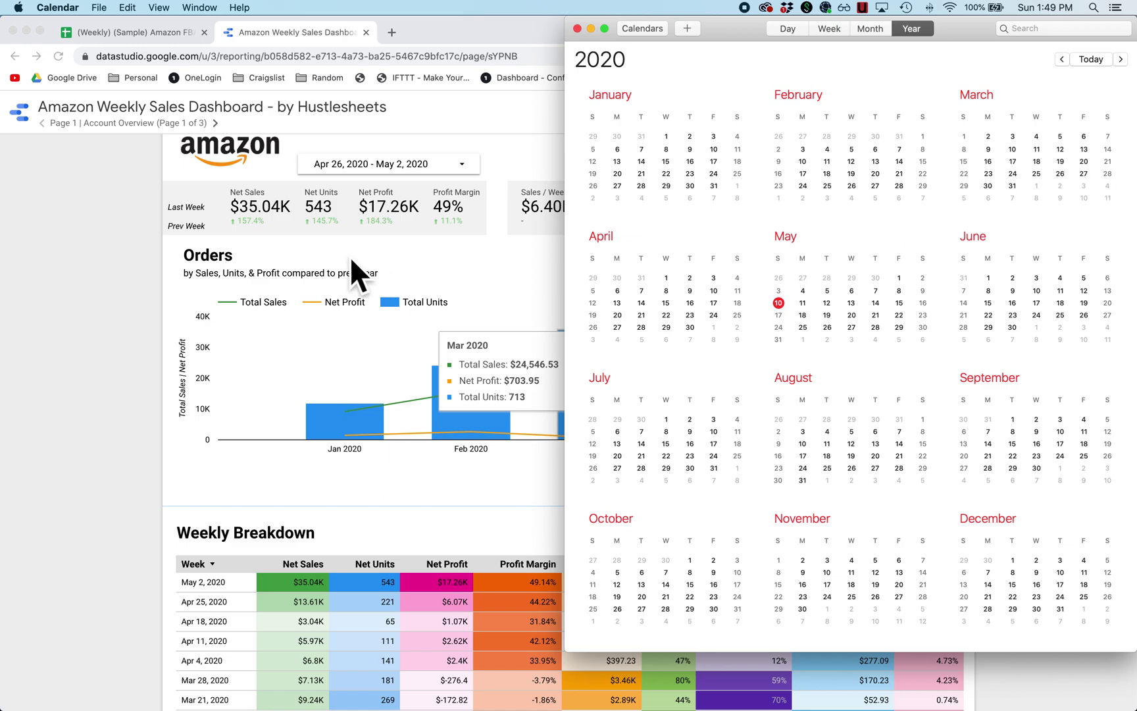
pyautogui.click(45, 318)
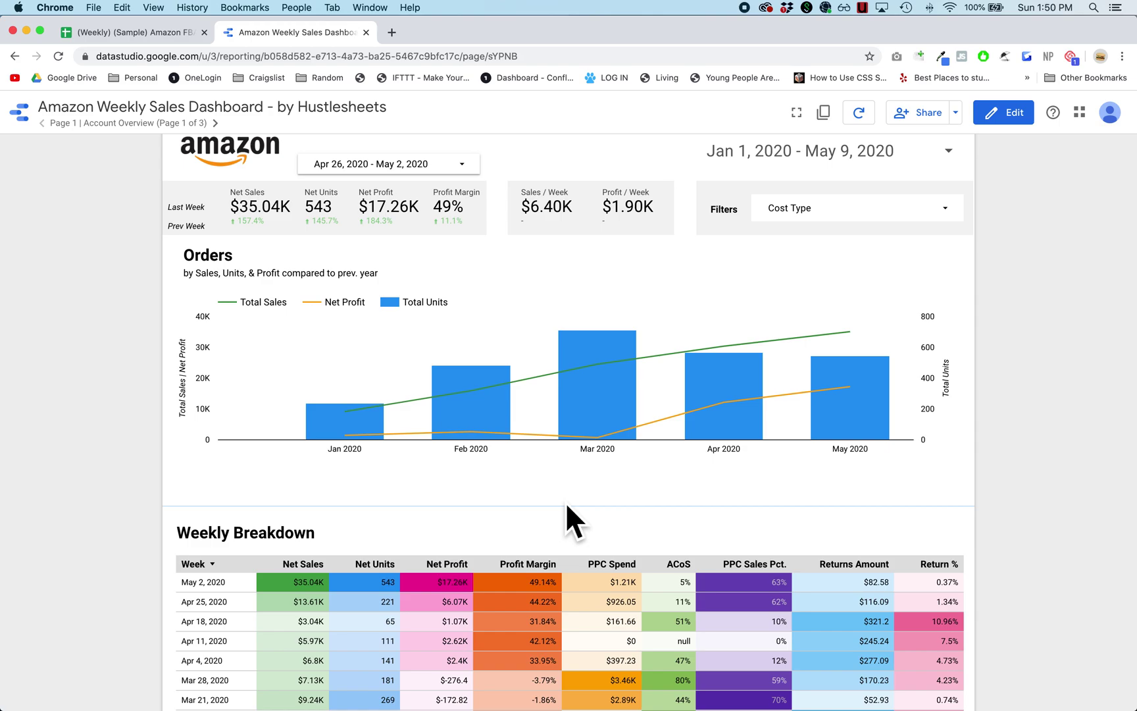
# - Drill the Weekly Breakdown table up from weeks to months
pyautogui.scroll(-5, 566, 507)
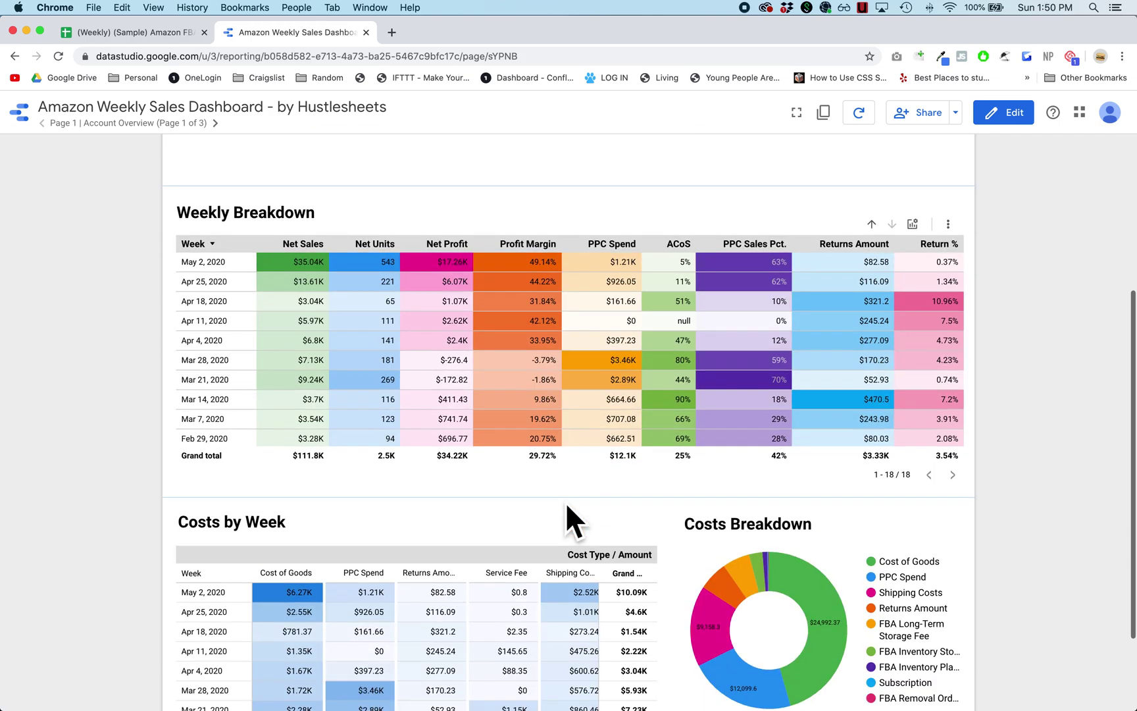
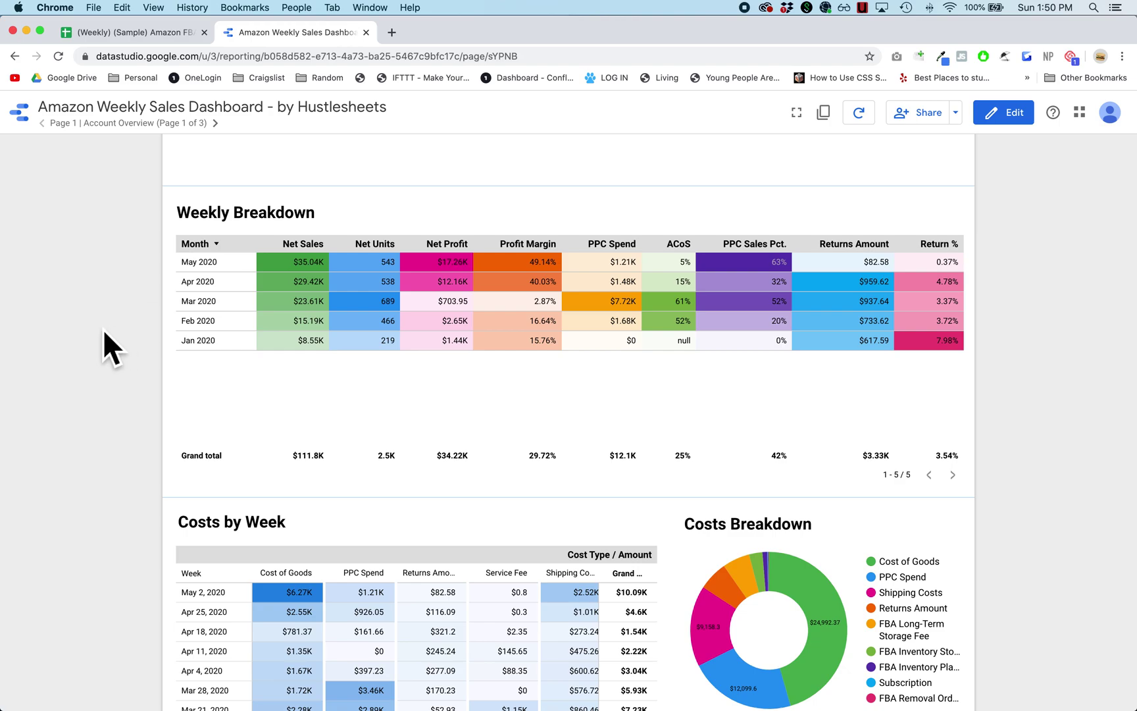
# - Filter the Costs Breakdown chart to the Service Fee cost type from the Costs by Week table and examine its fee shares
pyautogui.scroll(-4, 103, 329)
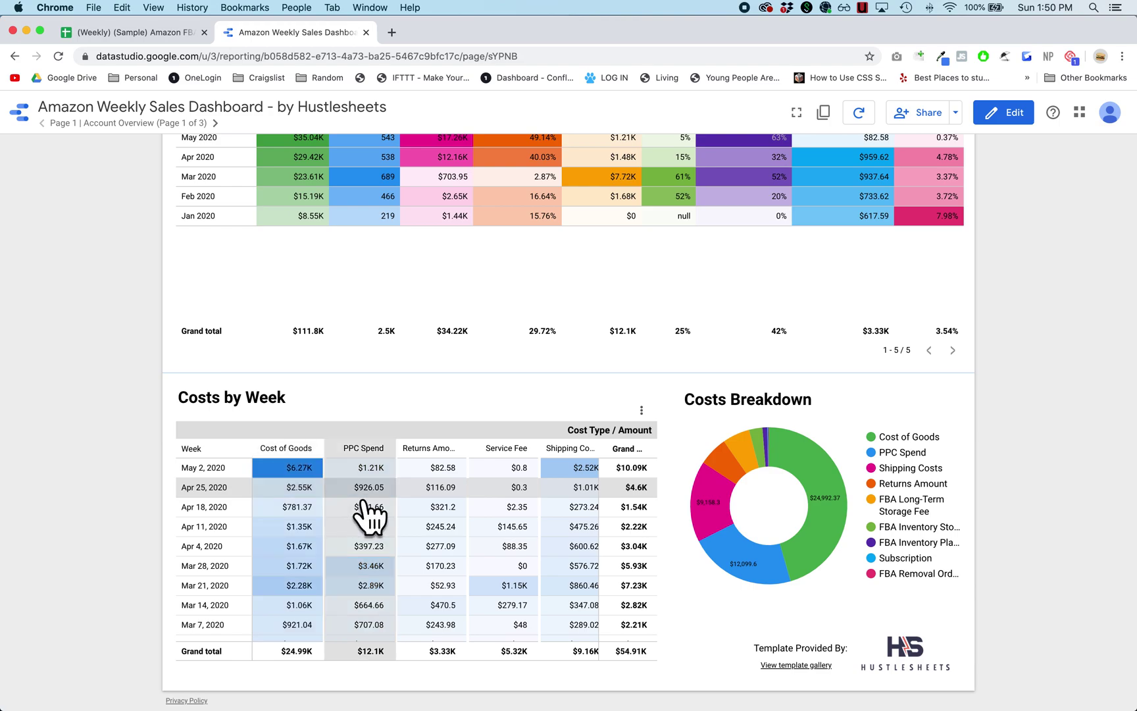
pyautogui.hscroll(1, 527, 503)
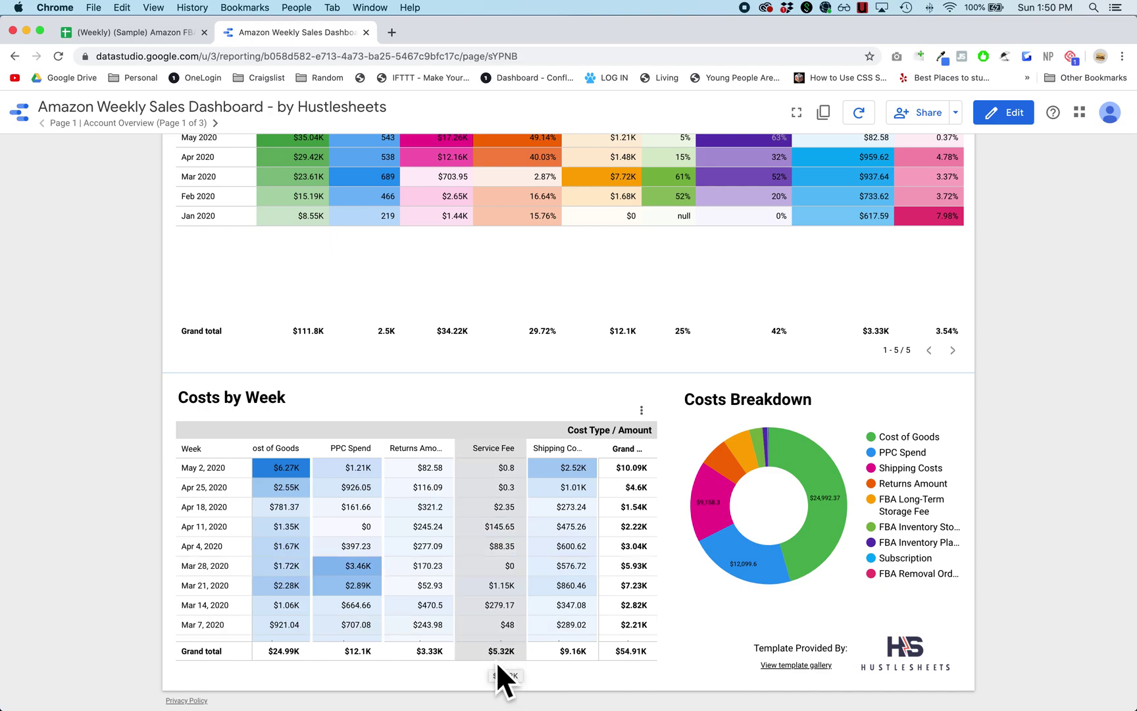
pyautogui.click(515, 464)
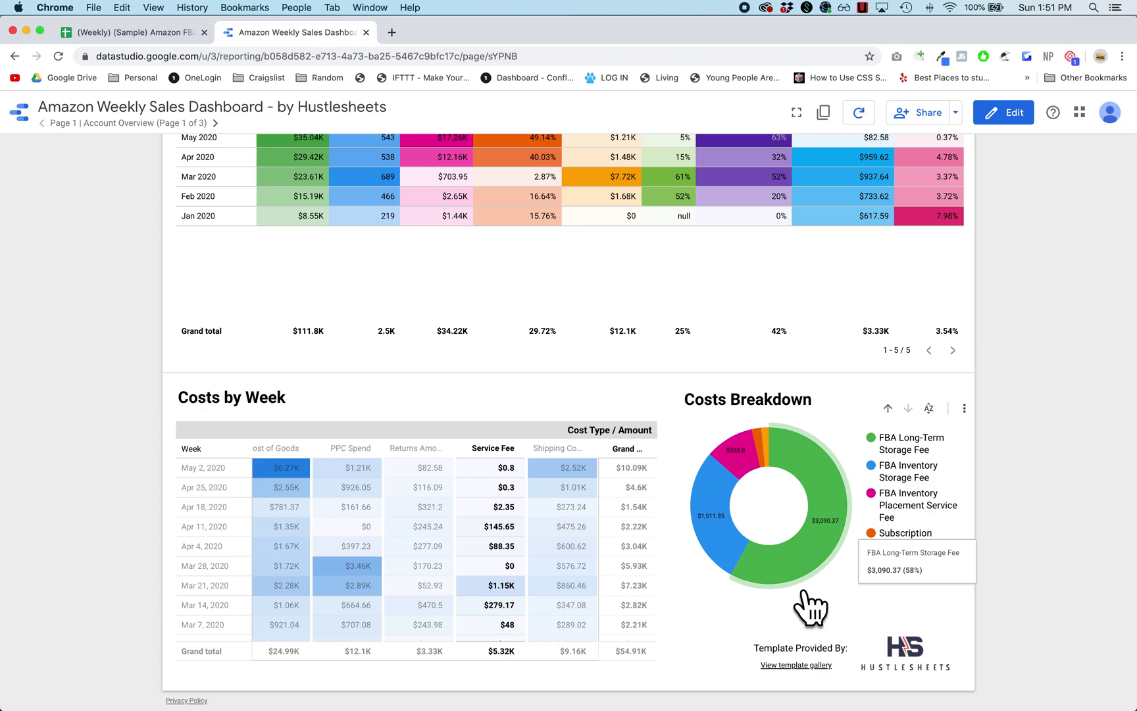
pyautogui.moveTo(737, 510)
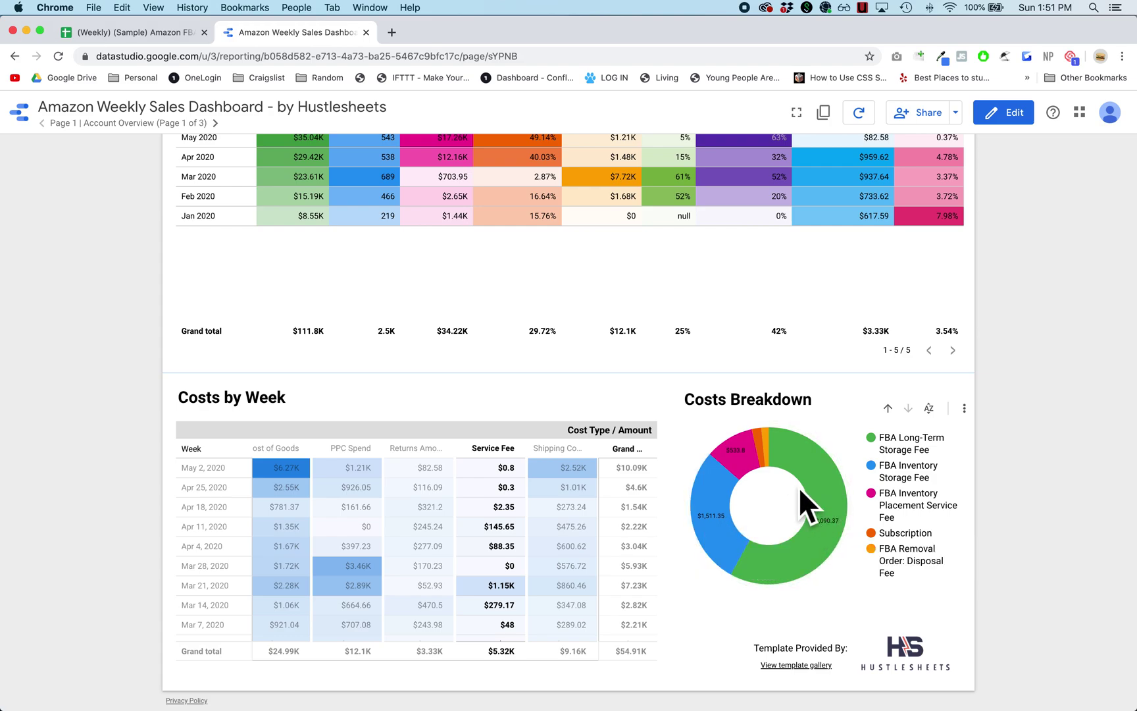
pyautogui.scroll(10, 799, 486)
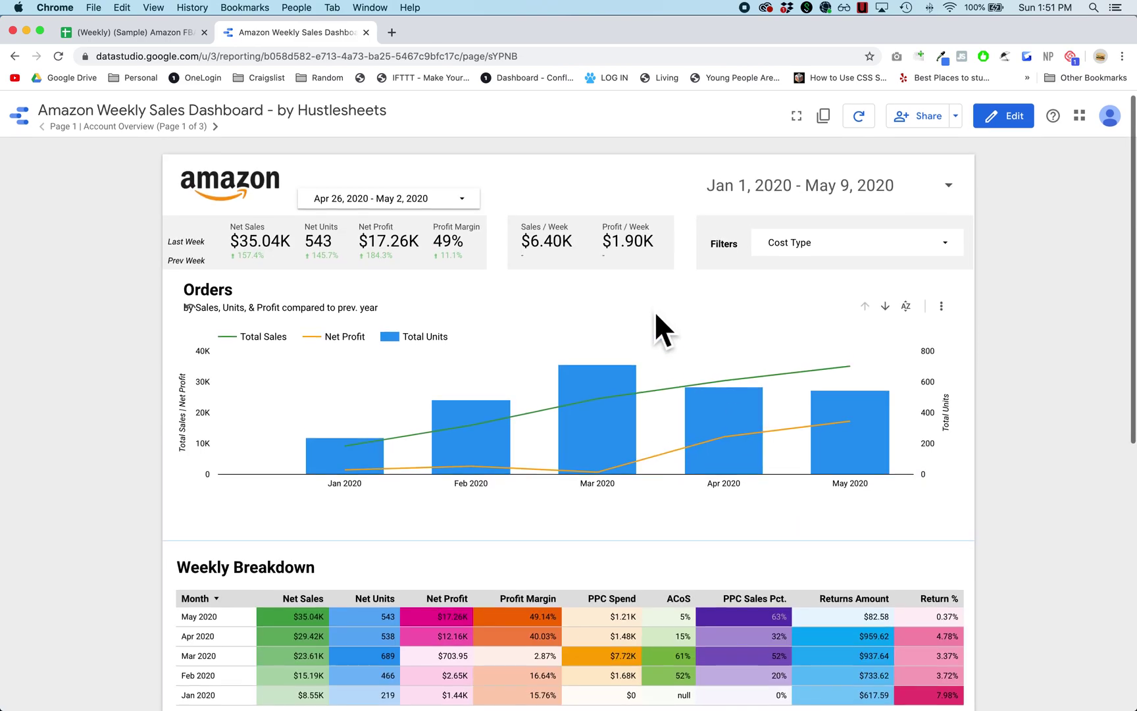
# - Go to the Product Overview page and exclude Garlic Press from the parent product filter to compare the other products' profit and costs
pyautogui.click(233, 137)
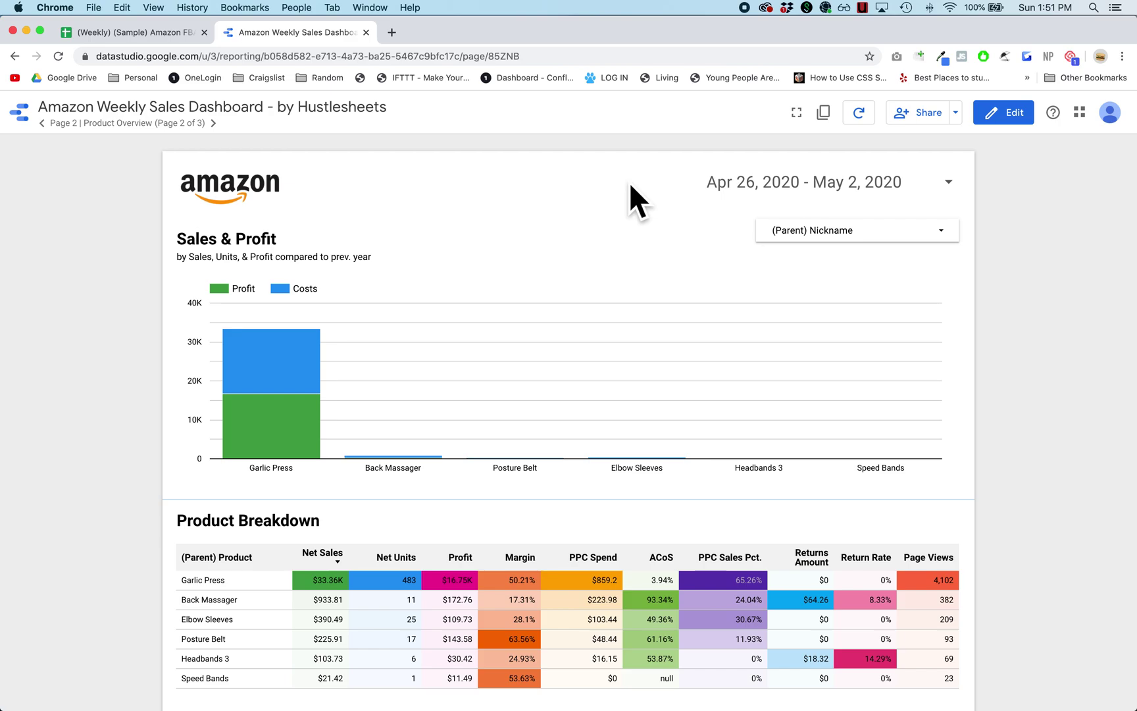
pyautogui.moveTo(326, 321)
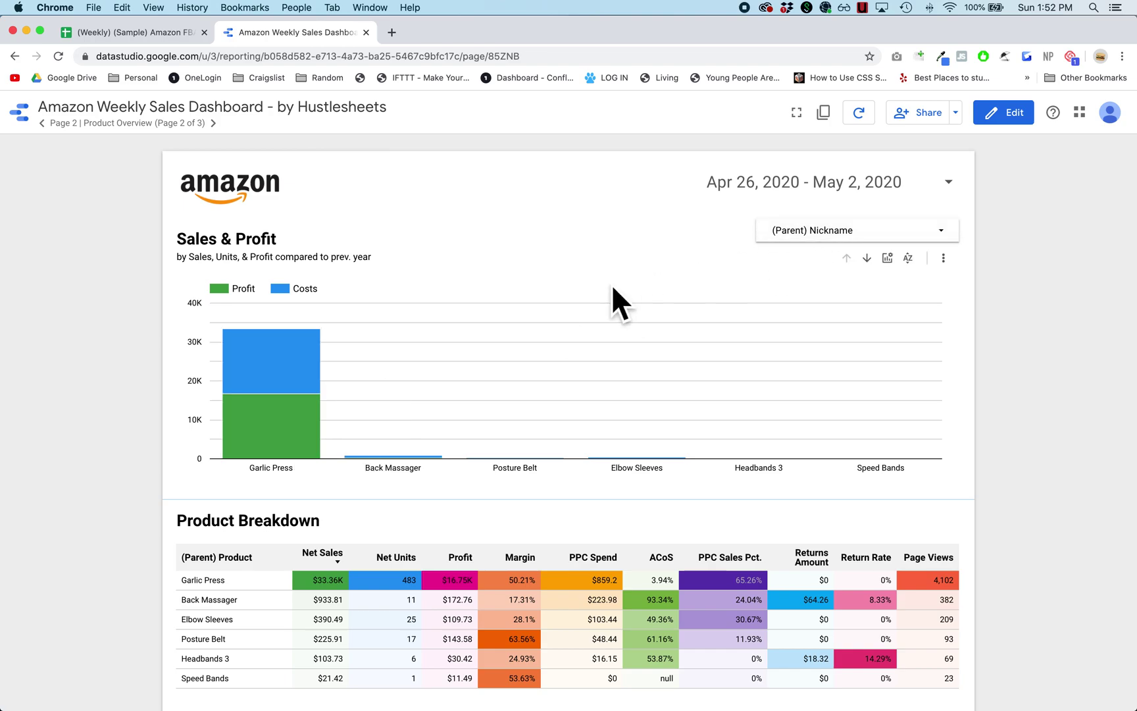
pyautogui.click(847, 240)
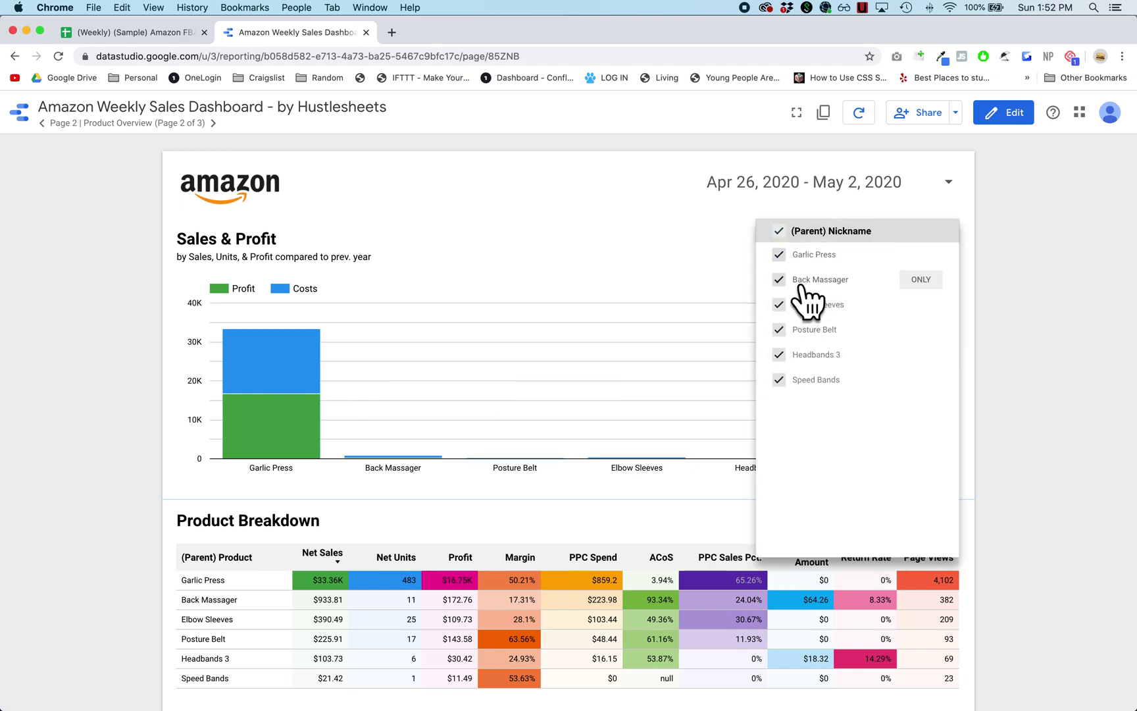
pyautogui.click(803, 266)
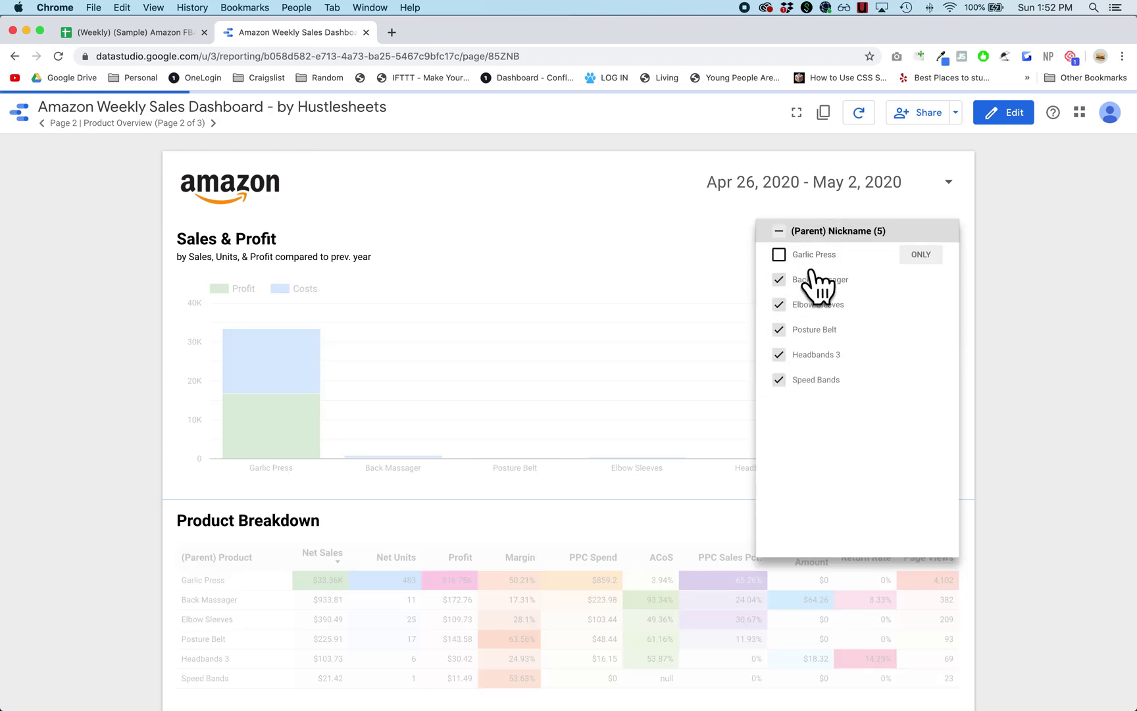
pyautogui.click(1042, 305)
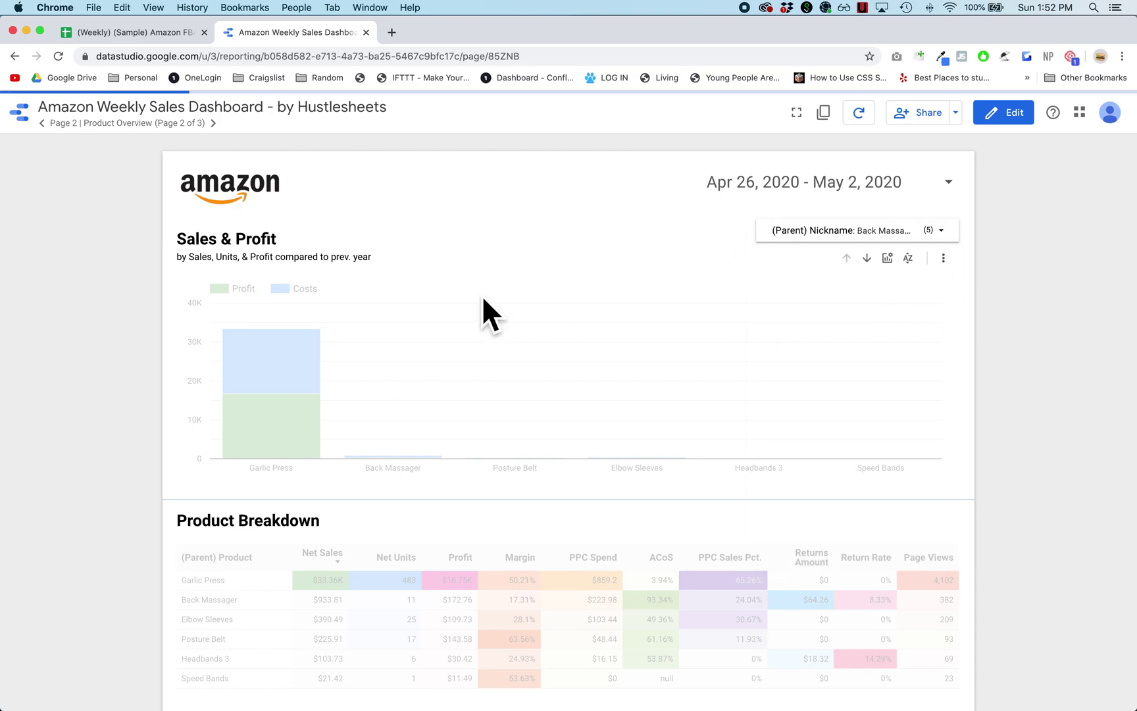
pyautogui.moveTo(406, 325)
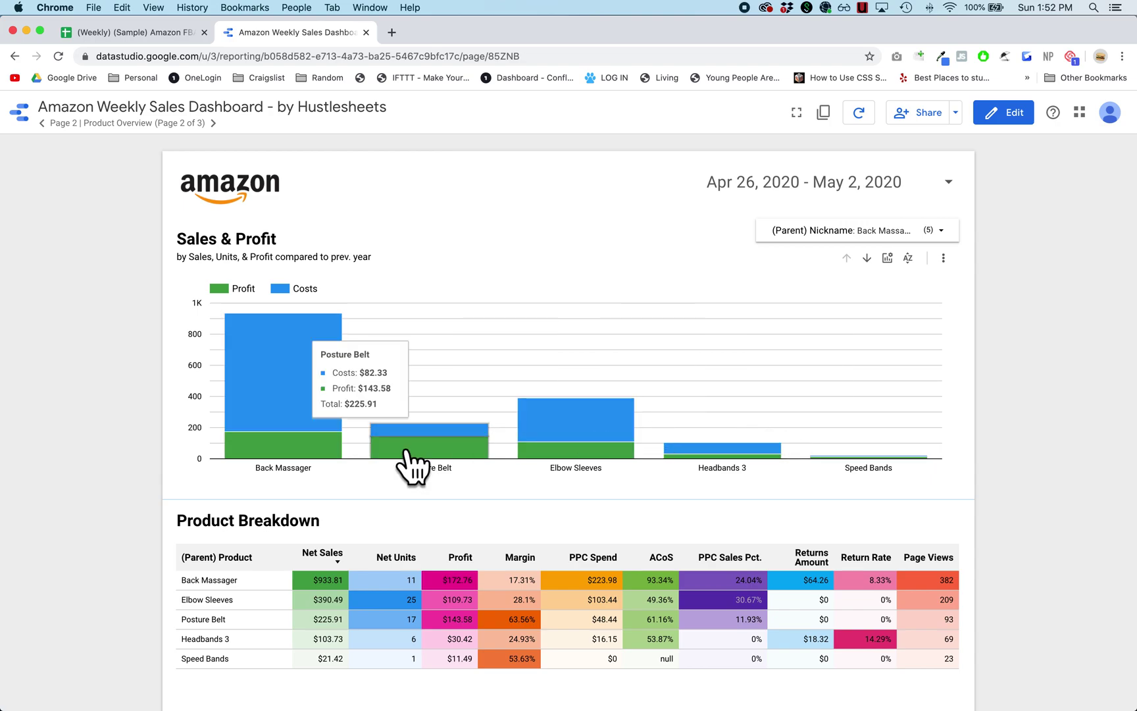
pyautogui.moveTo(341, 445)
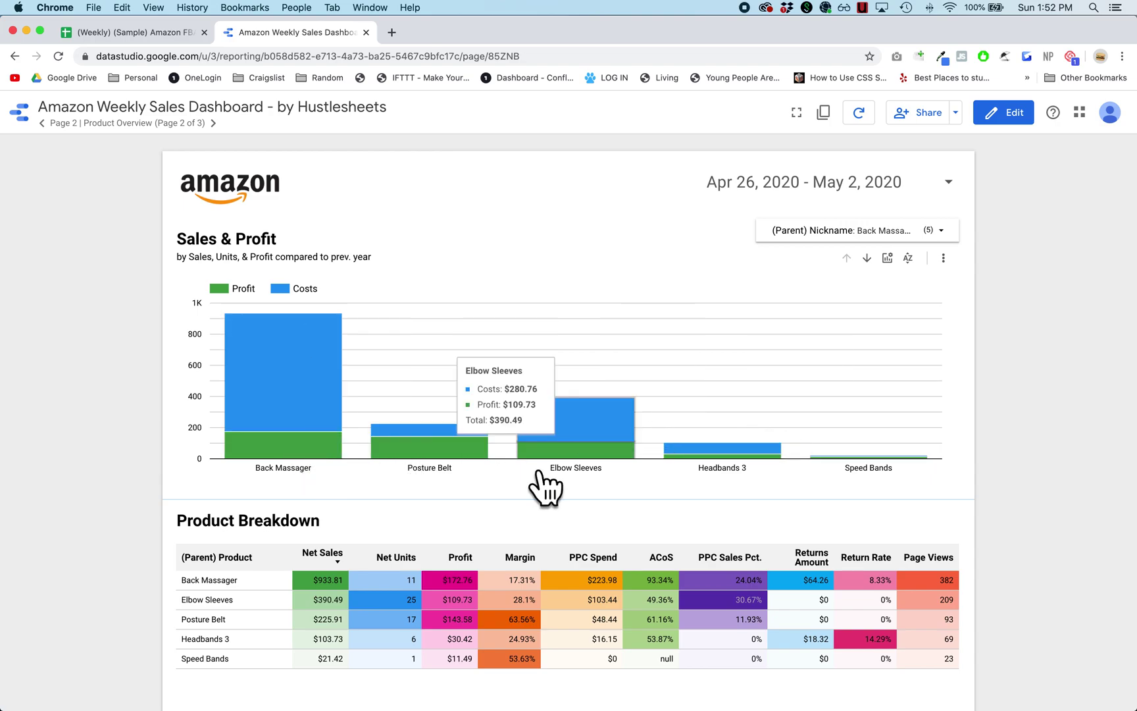
# - Include Garlic Press again in the parent product filter
pyautogui.click(827, 246)
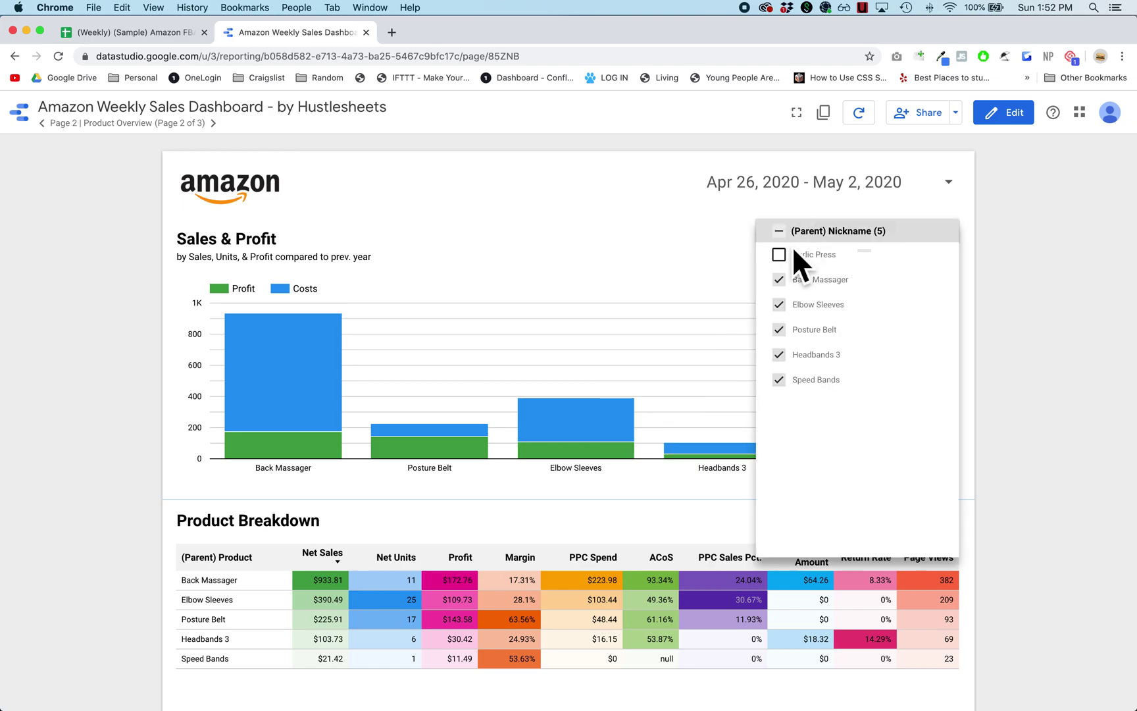
pyautogui.click(799, 254)
pyautogui.click(1080, 384)
# - Add the optional metrics Returns Units, Sessions and Unit Session Pct. to the Product Breakdown table
pyautogui.scroll(-4, 915, 441)
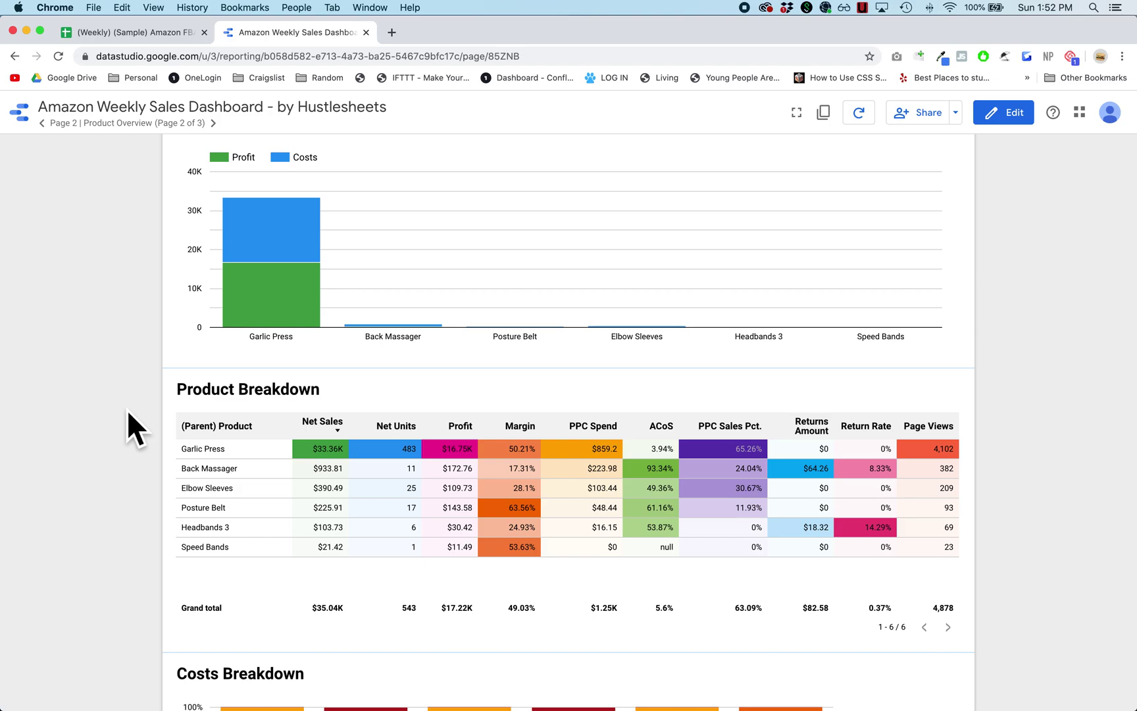
pyautogui.scroll(-1, 127, 409)
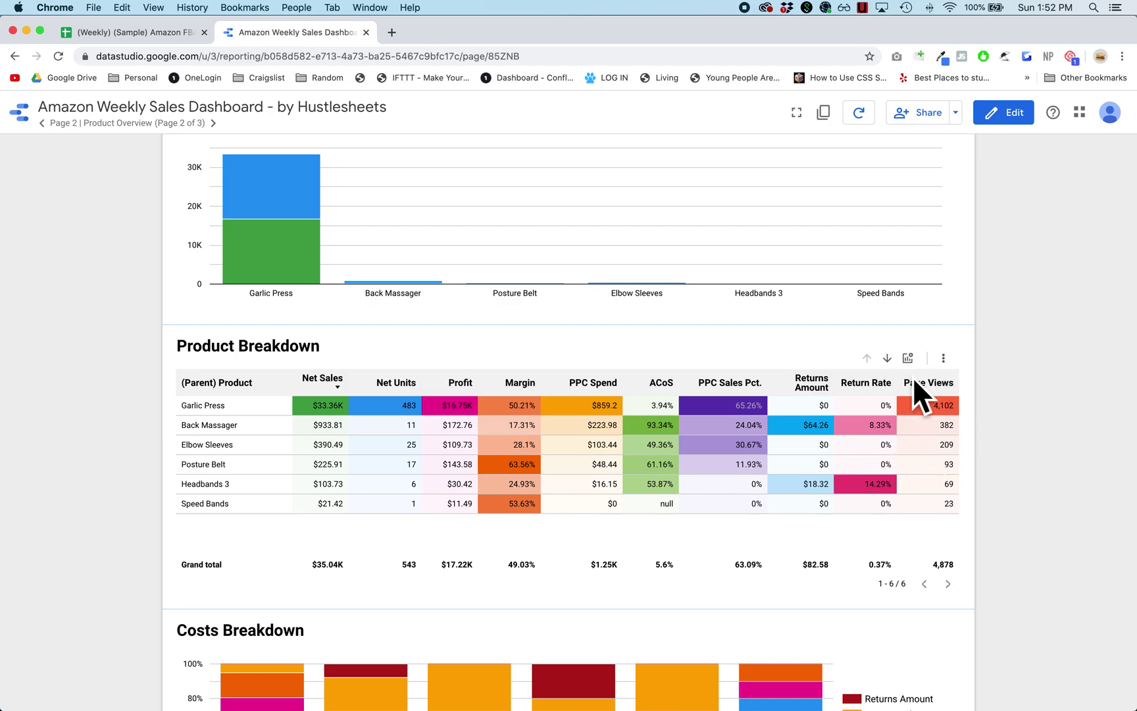
pyautogui.click(933, 383)
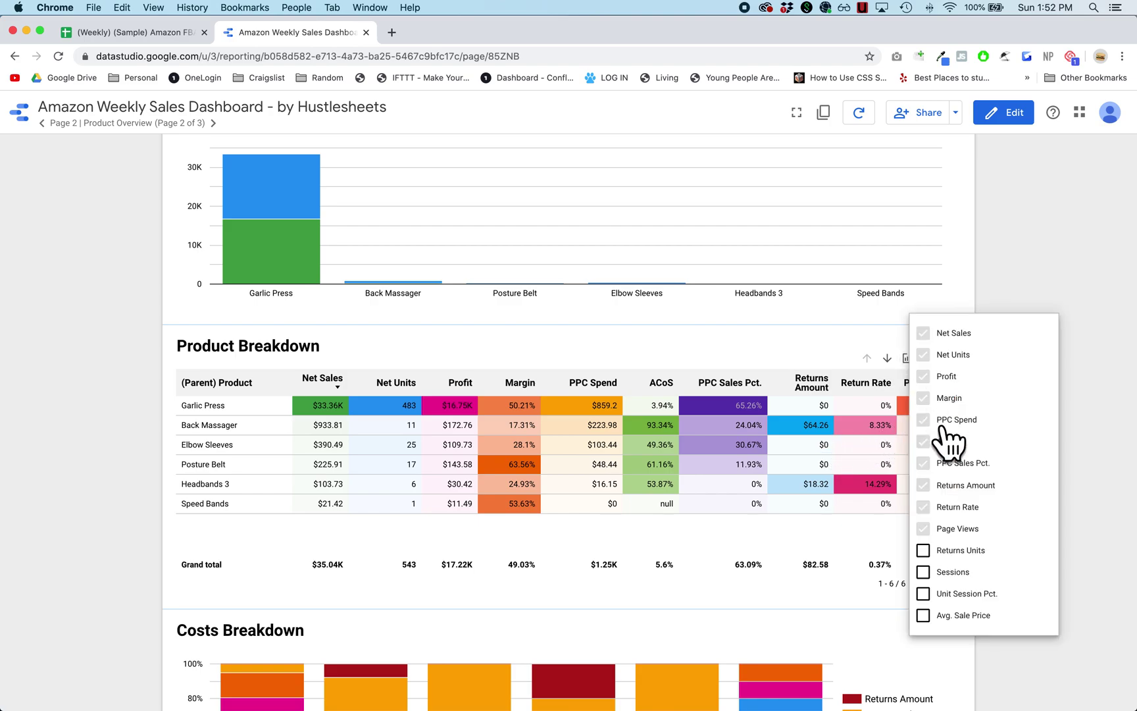
pyautogui.click(948, 556)
pyautogui.click(948, 572)
pyautogui.click(948, 594)
# - Hide the Net Sales, Net Units, Profit, Margin and PPC Spend metrics in the Product Breakdown table
pyautogui.click(948, 333)
pyautogui.click(949, 354)
pyautogui.click(949, 376)
pyautogui.click(951, 399)
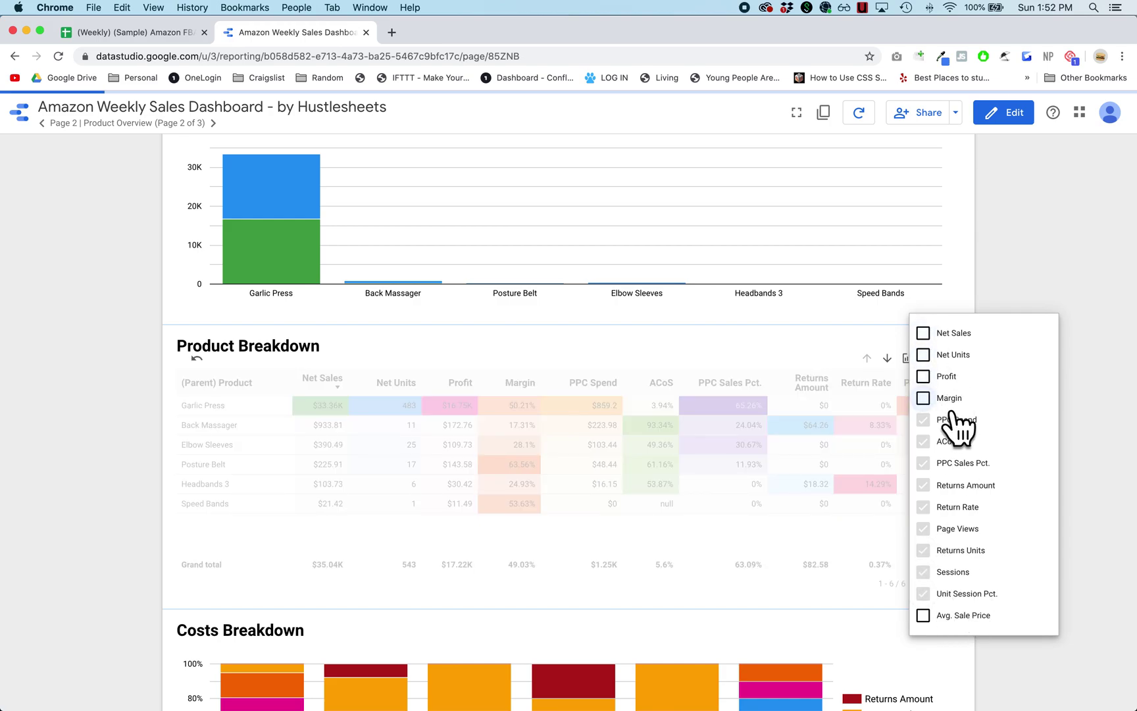
pyautogui.click(951, 420)
pyautogui.click(996, 290)
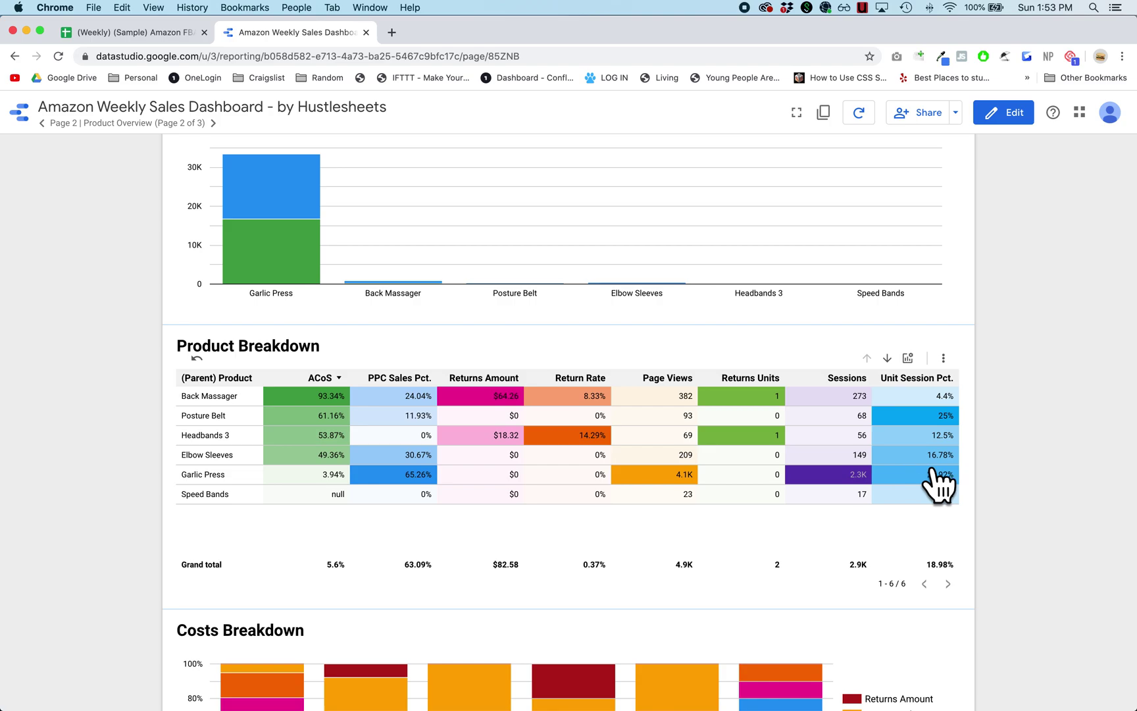
# - Filter the Product Overview page by parent nickname to show only Elbow Sleeves
pyautogui.scroll(5, 972, 464)
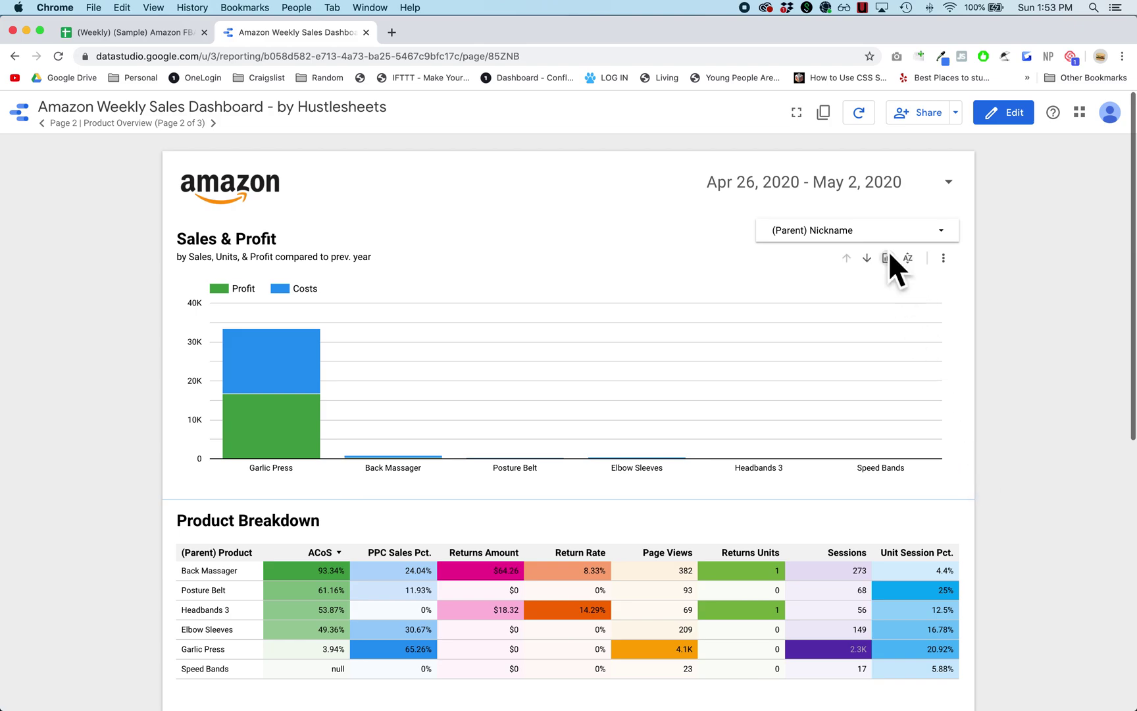
pyautogui.scroll(-2, 867, 453)
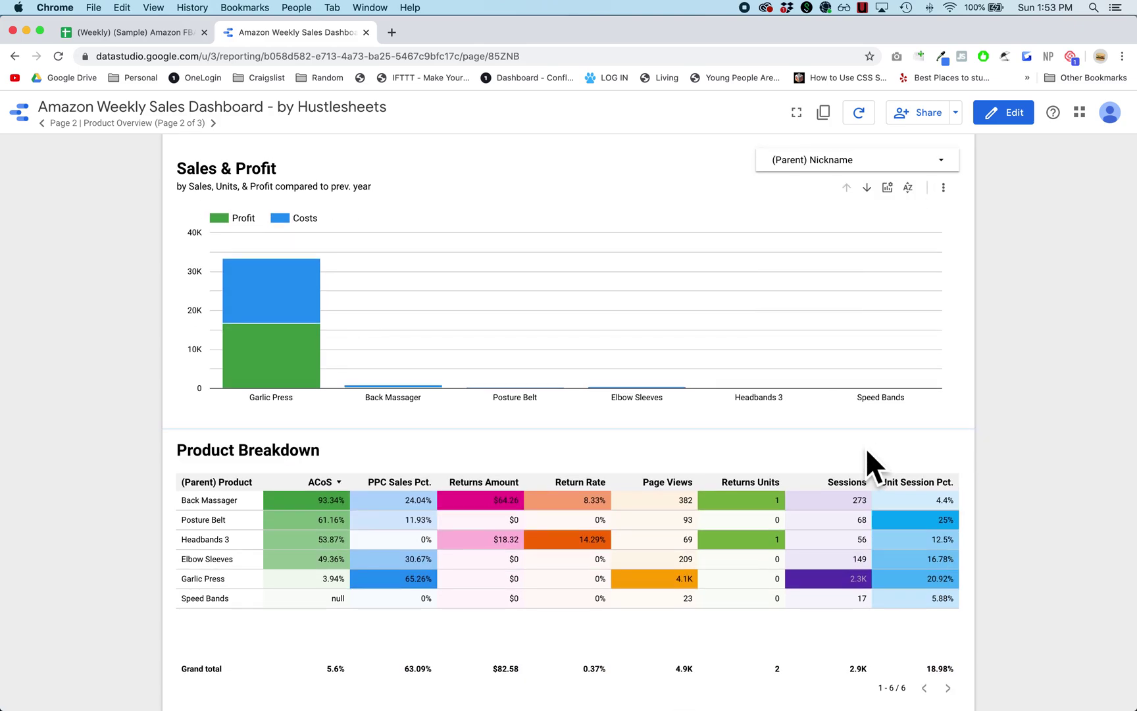
pyautogui.scroll(2, 866, 447)
pyautogui.click(831, 234)
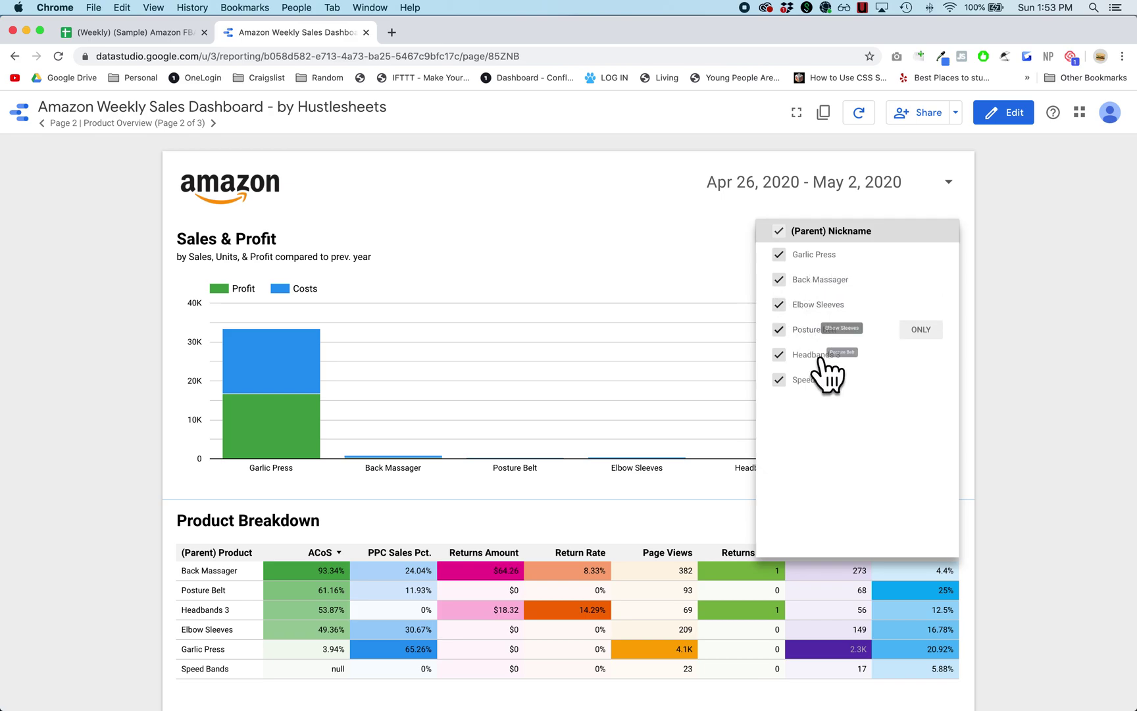
pyautogui.click(921, 305)
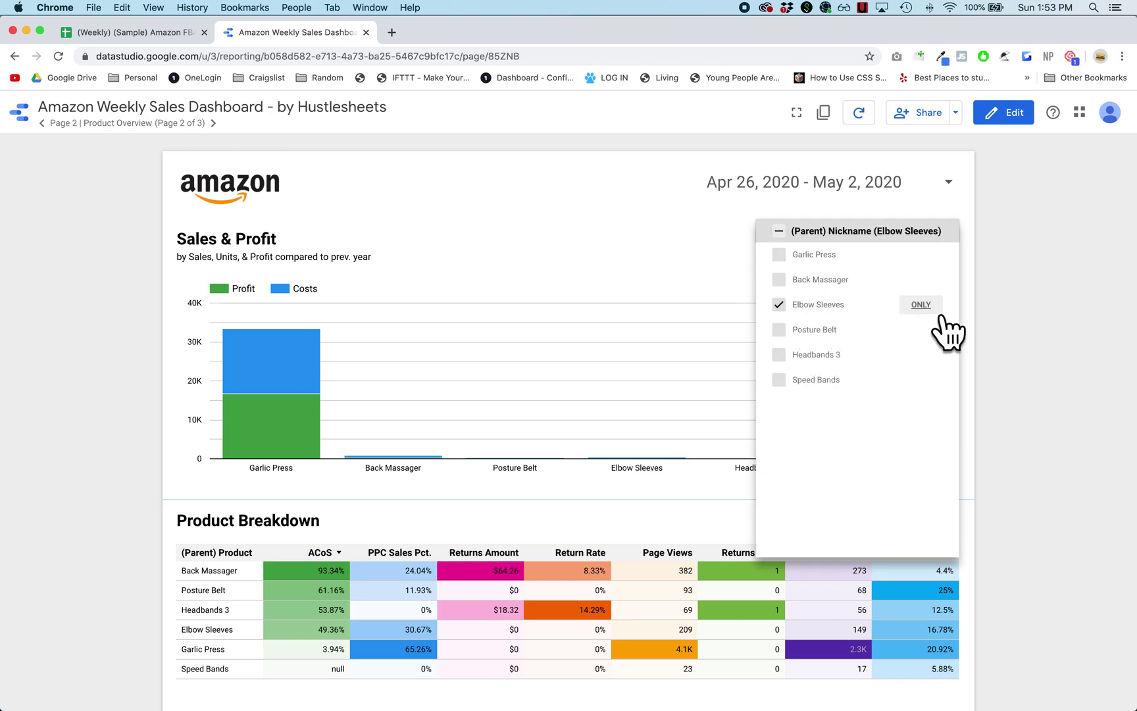
pyautogui.click(1028, 312)
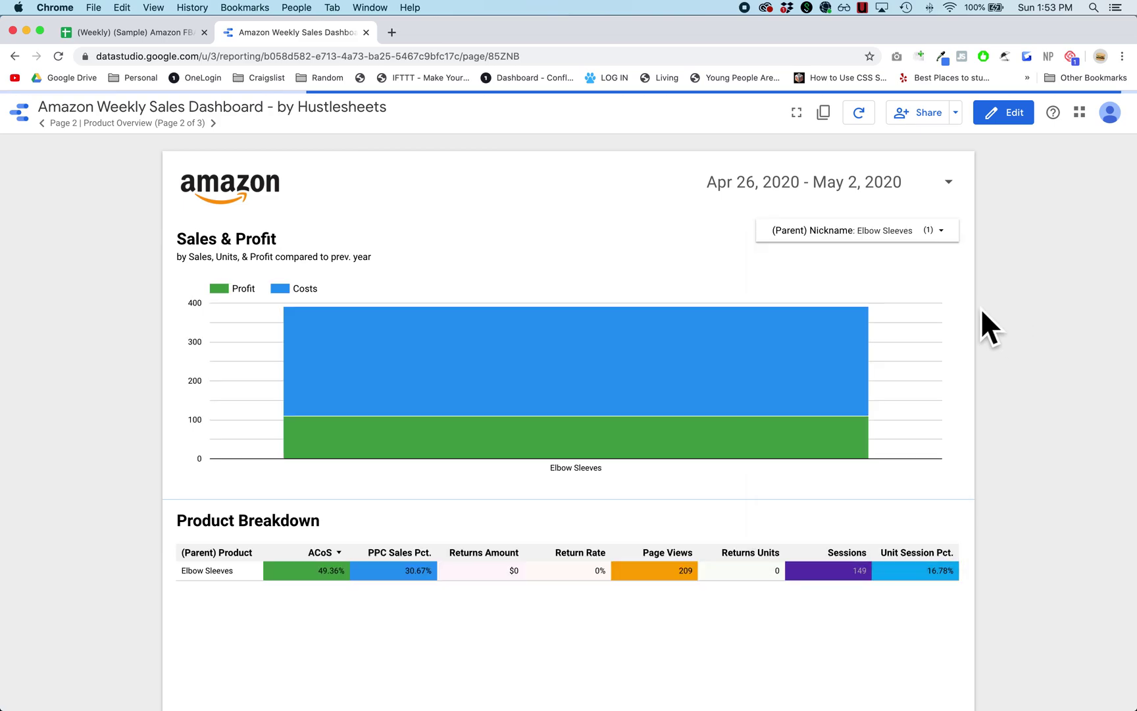
# - Drill the Sales & Profit chart and the Product Breakdown table down to child products and compare the Elbow Sleeves sizes
pyautogui.click(867, 258)
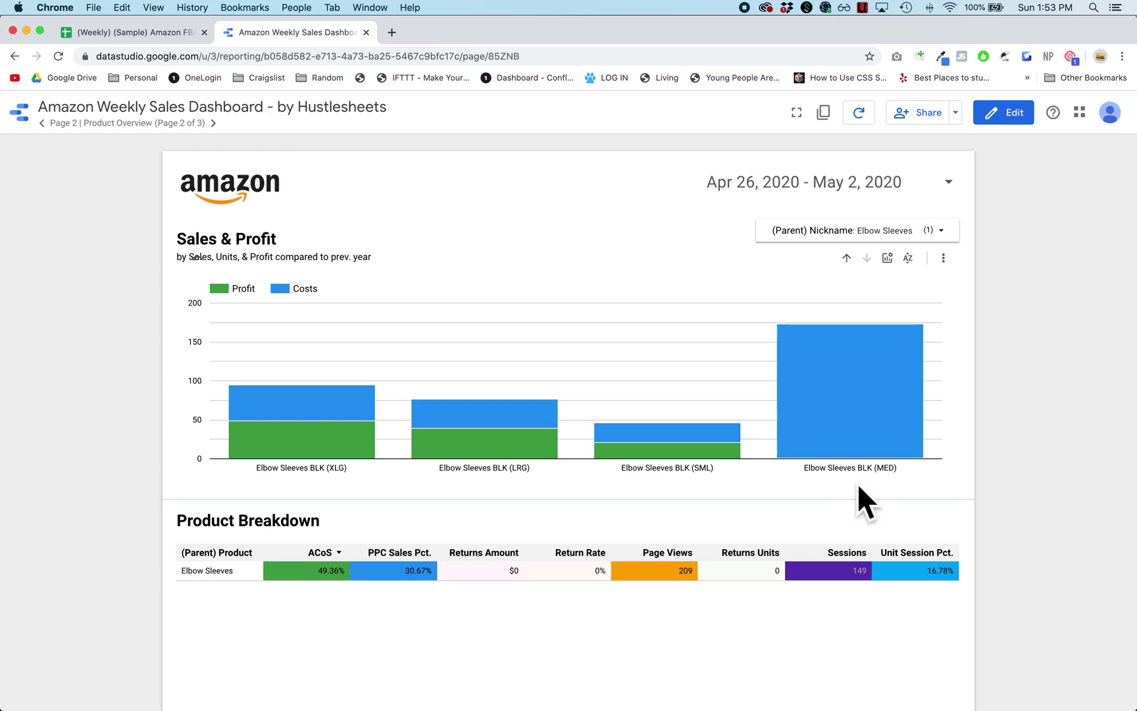
pyautogui.moveTo(369, 426)
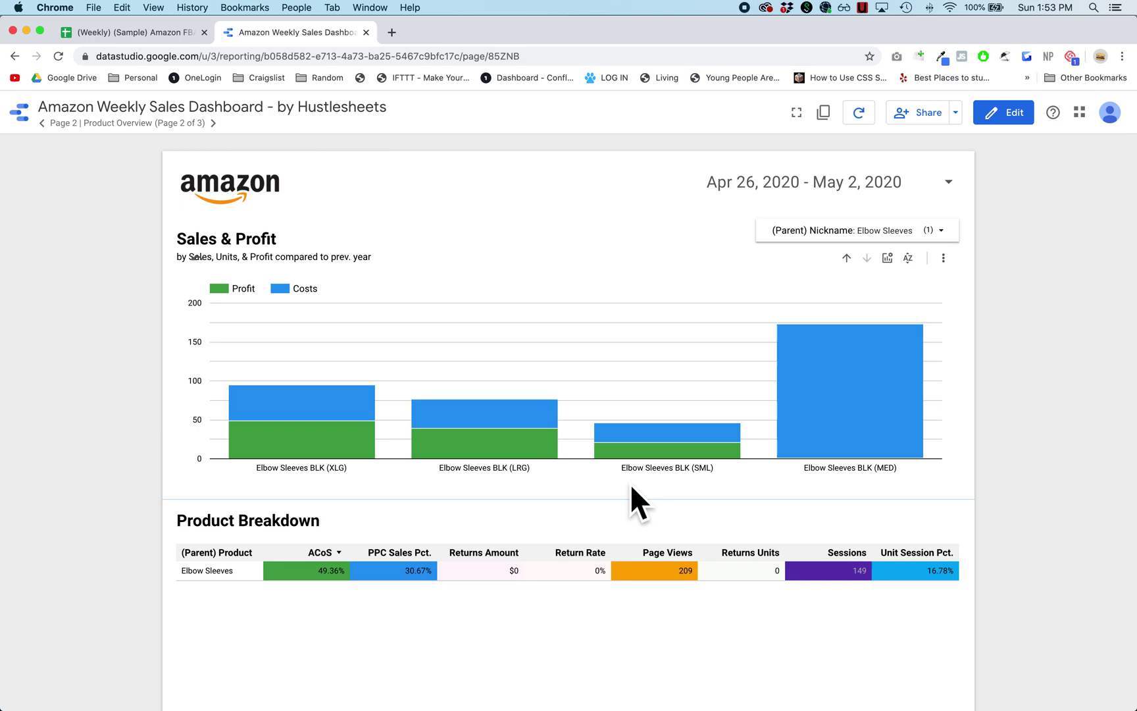
pyautogui.moveTo(854, 435)
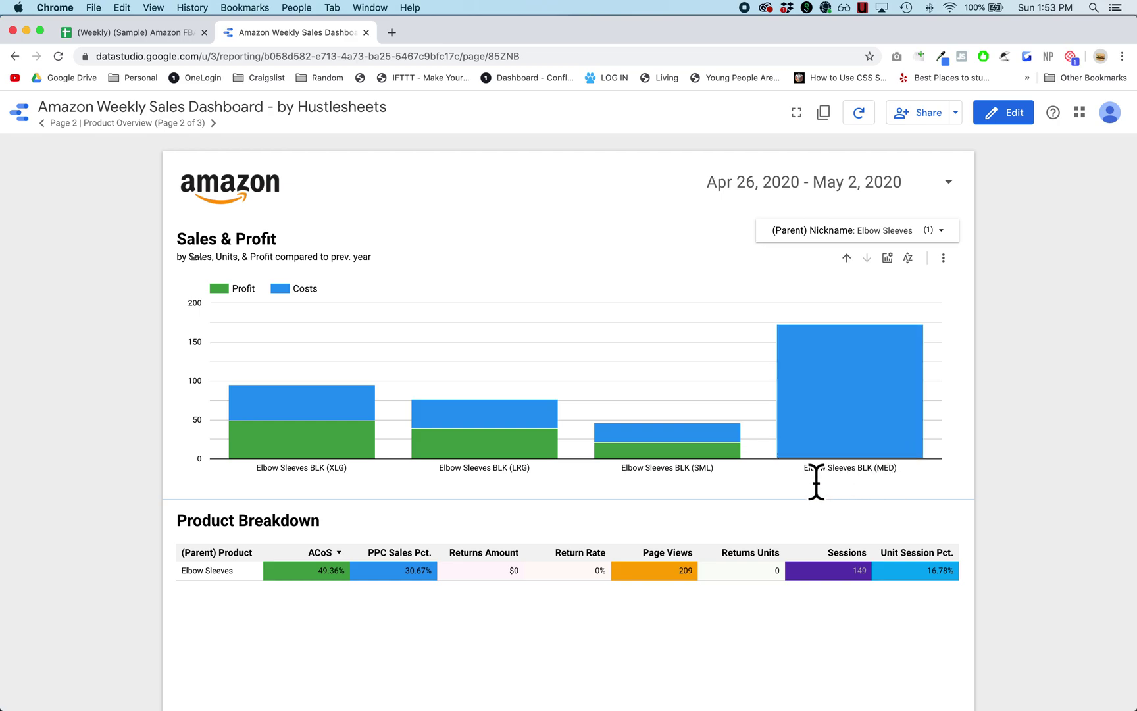
pyautogui.click(875, 484)
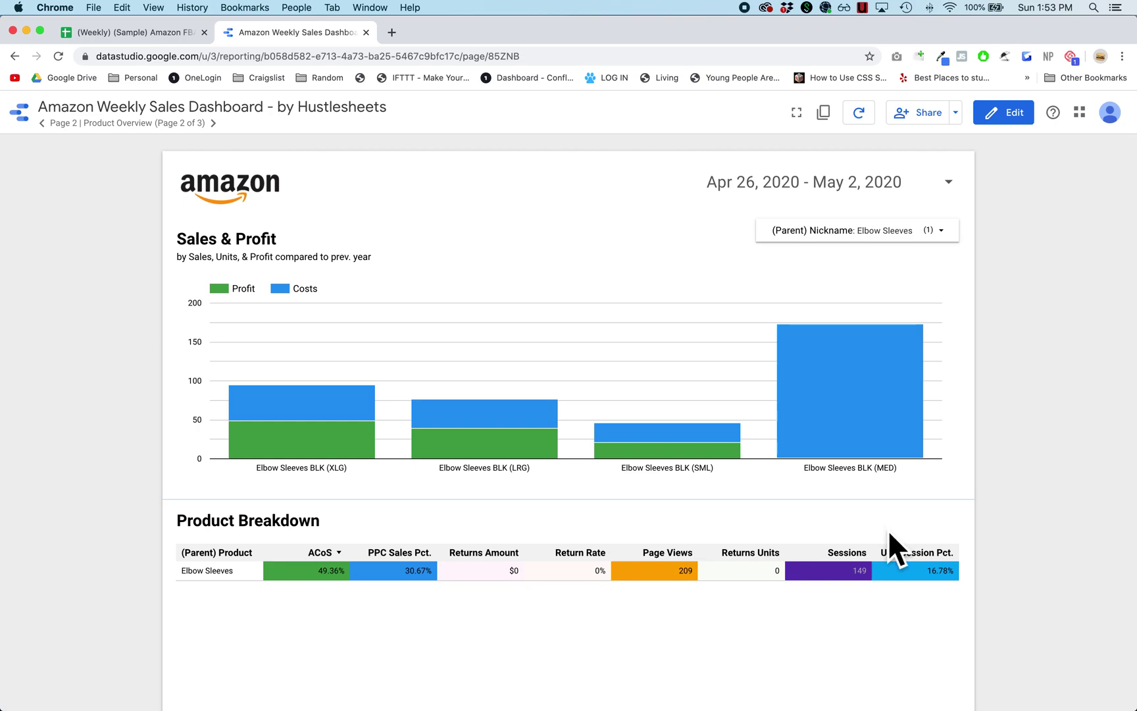
pyautogui.moveTo(710, 473)
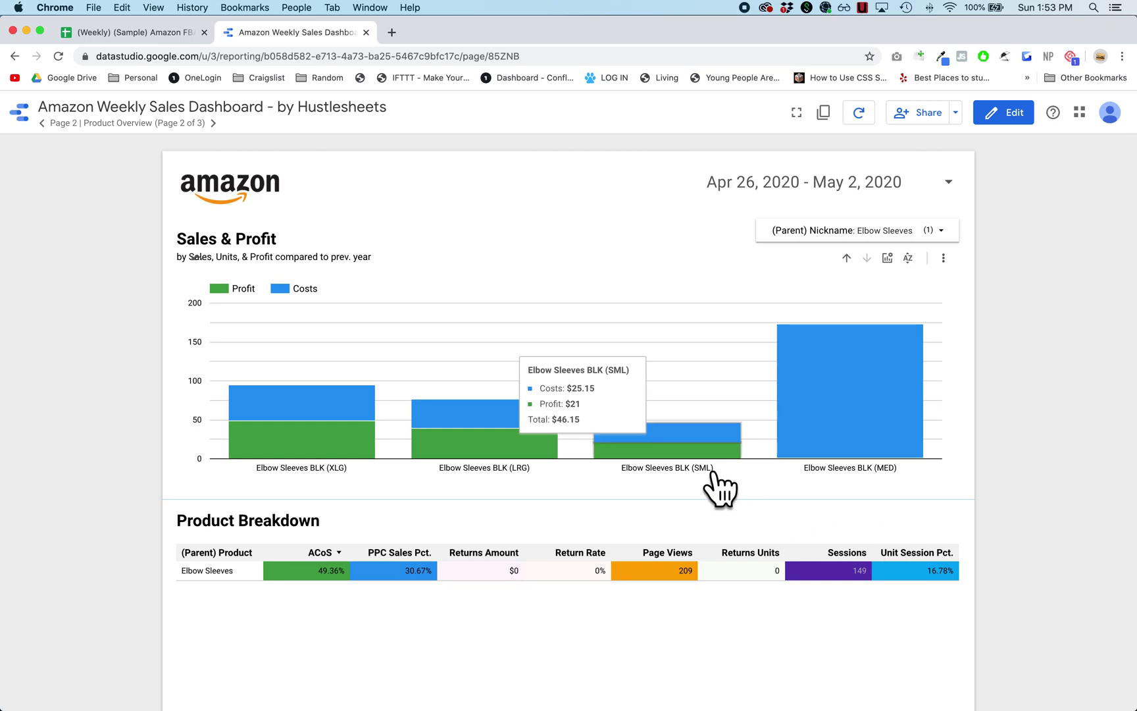
pyautogui.click(911, 556)
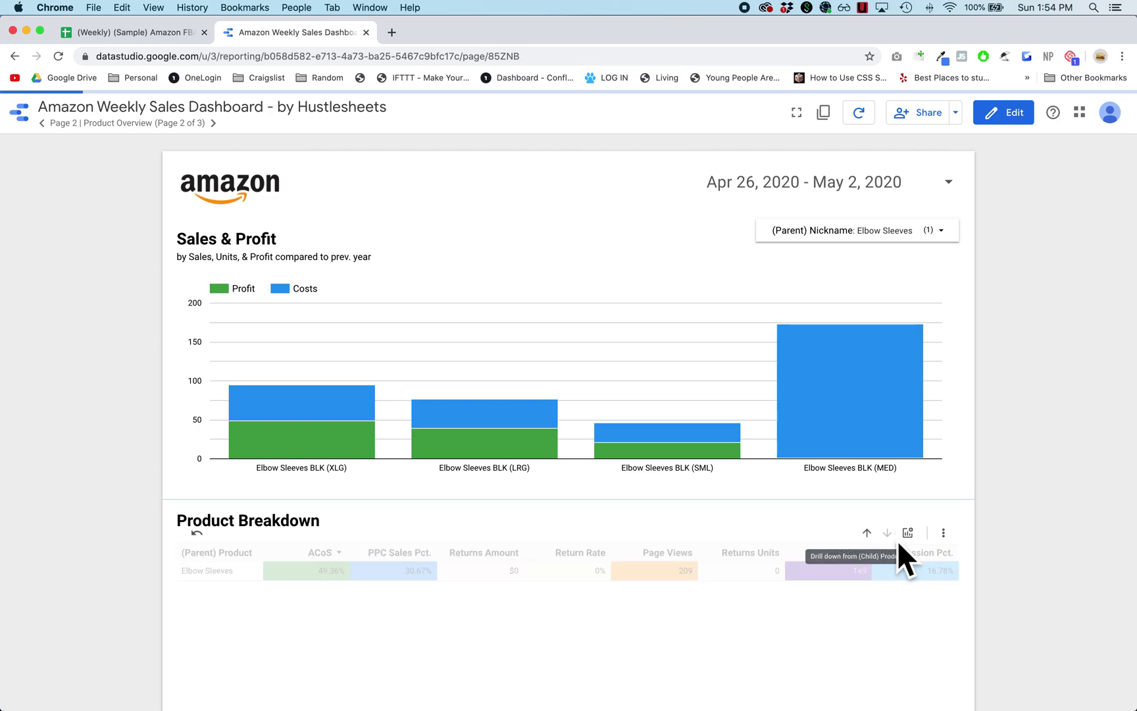
pyautogui.scroll(-3, 1021, 545)
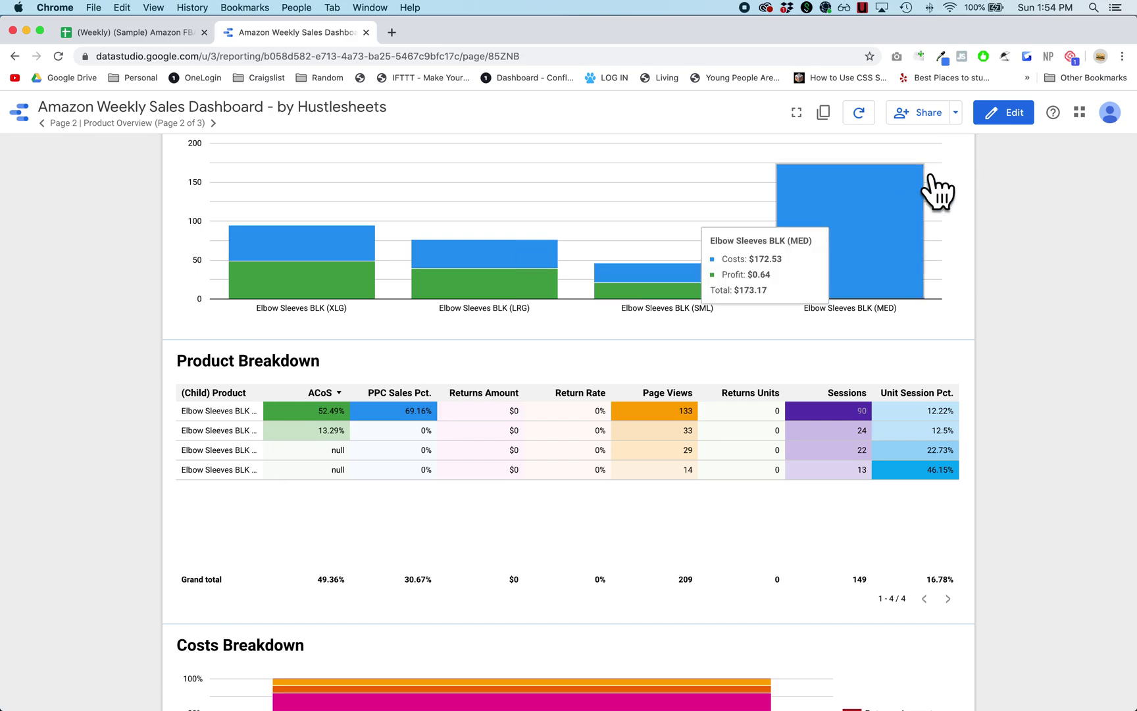
# - Switch the report to edit mode and widen the product name column of the Product Breakdown table
pyautogui.click(1017, 119)
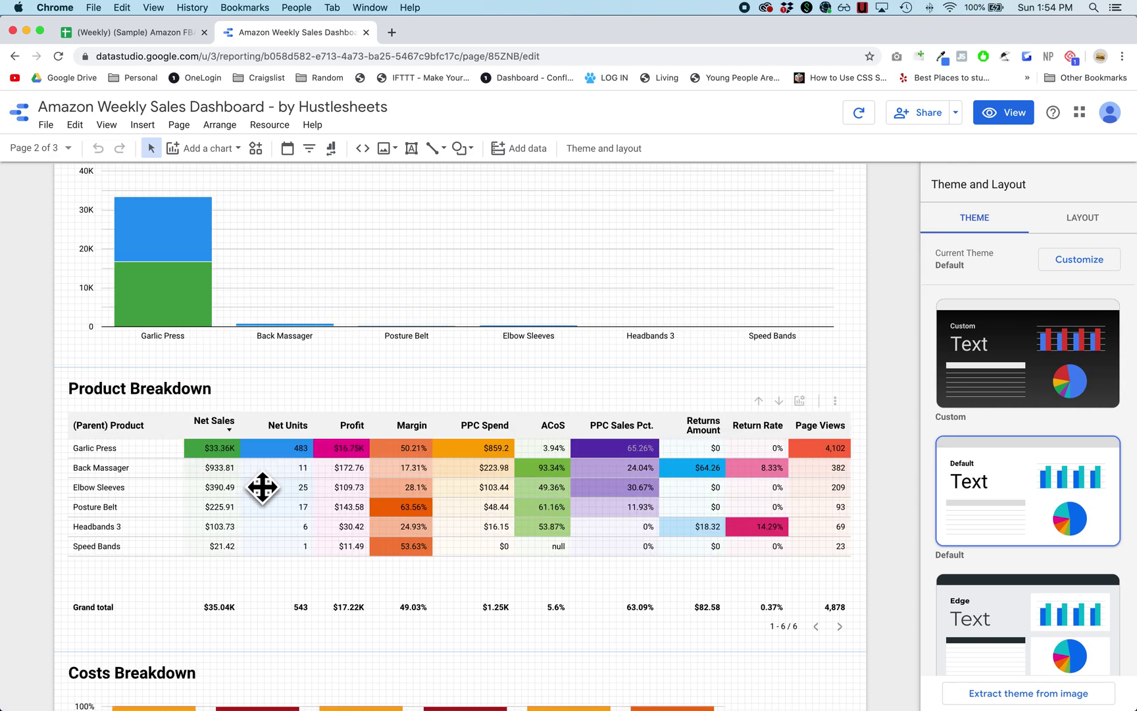
pyautogui.click(187, 489)
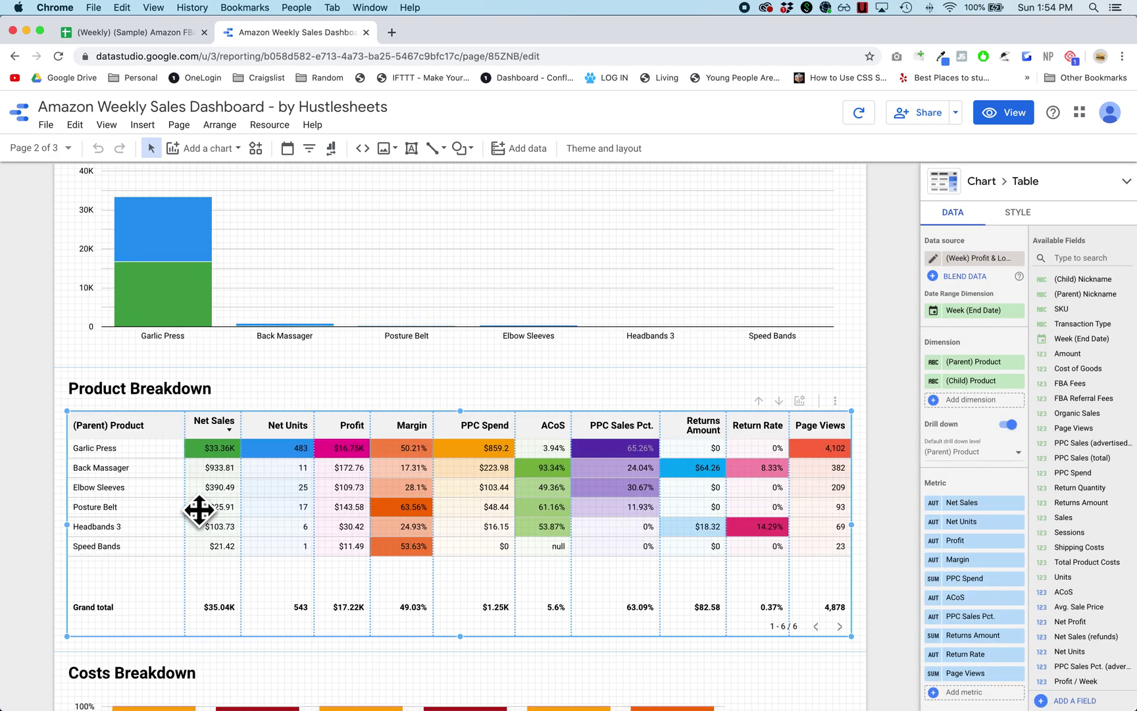
pyautogui.moveTo(205, 517); pyautogui.dragTo(231, 520)
# - Move Page Views from the Product Breakdown table's metrics to its optional metrics and return to view mode
pyautogui.moveTo(974, 616); pyautogui.dragTo(1000, 652)
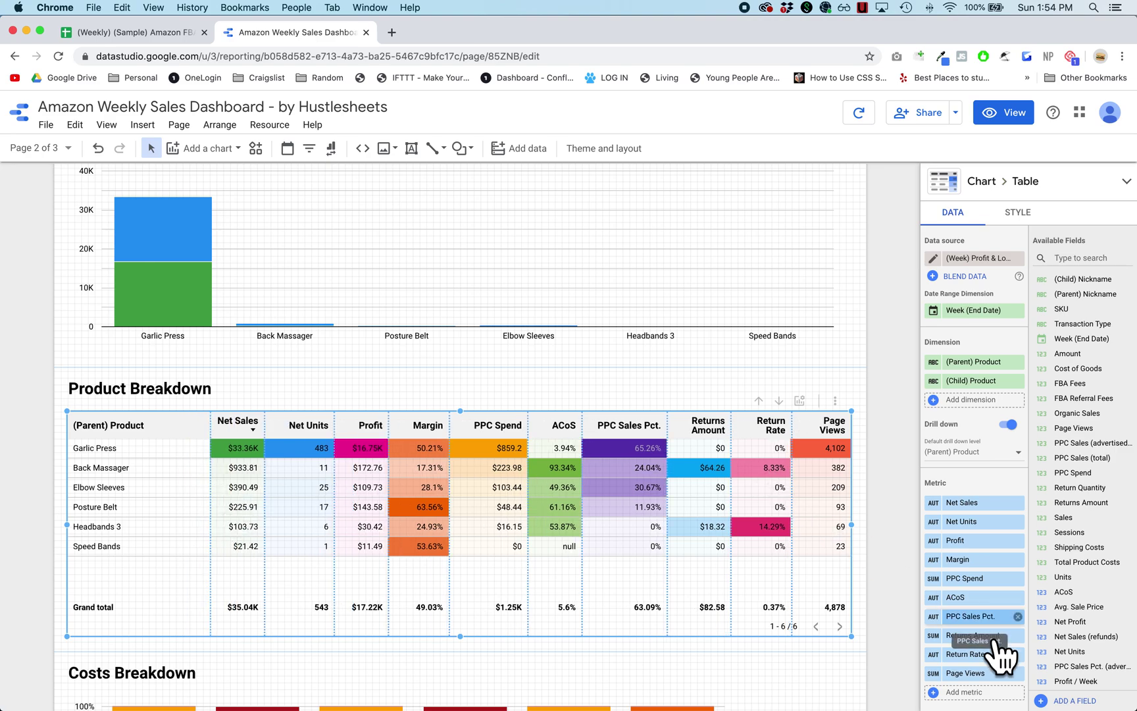
pyautogui.scroll(-3, 995, 658)
pyautogui.moveTo(987, 546); pyautogui.dragTo(972, 666)
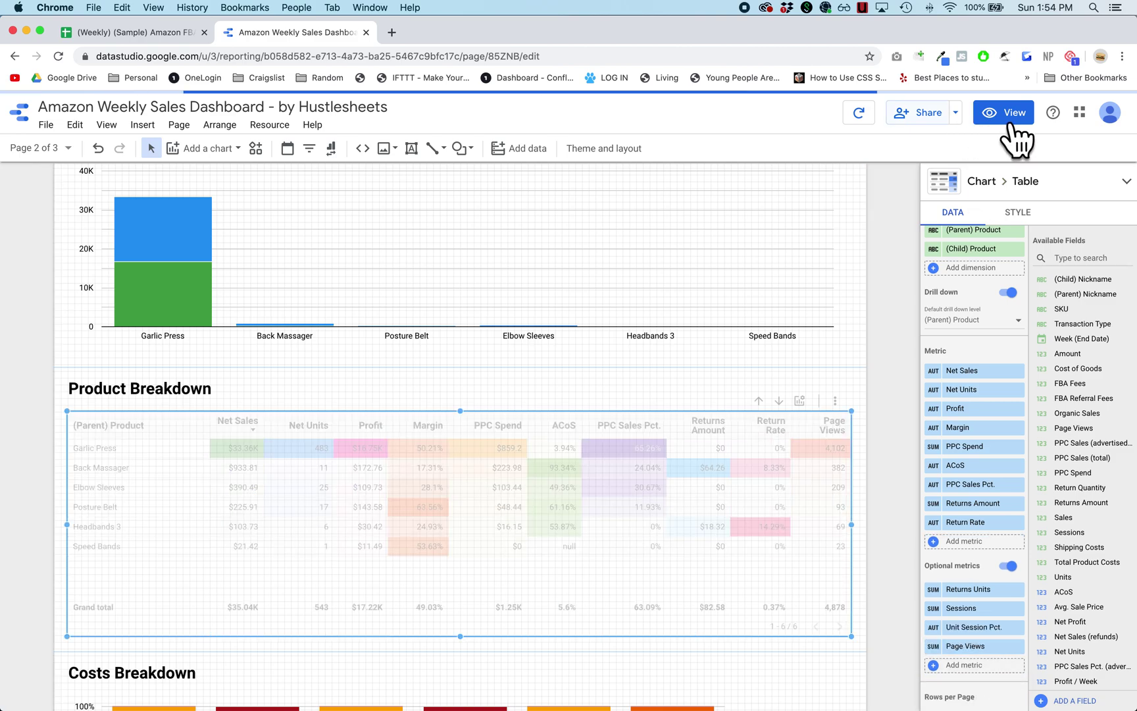
pyautogui.click(1009, 124)
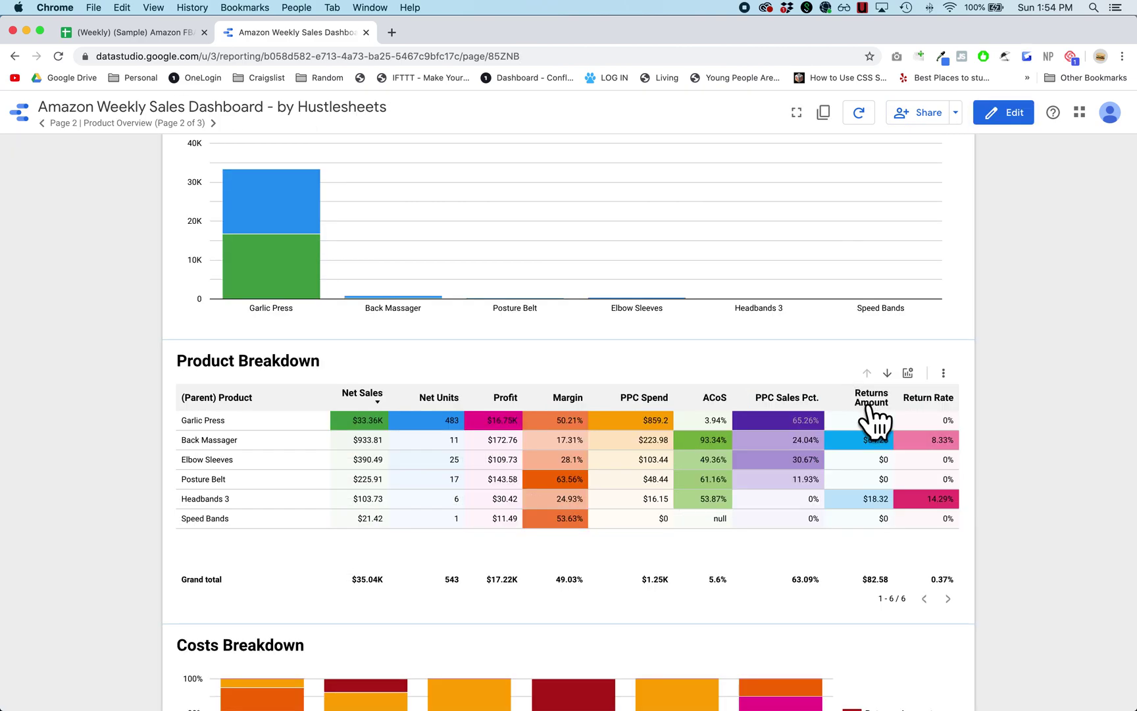
# - Limit the parent nickname filter to Elbow Sleeves only for the edited report
pyautogui.scroll(3, 961, 296)
pyautogui.click(924, 241)
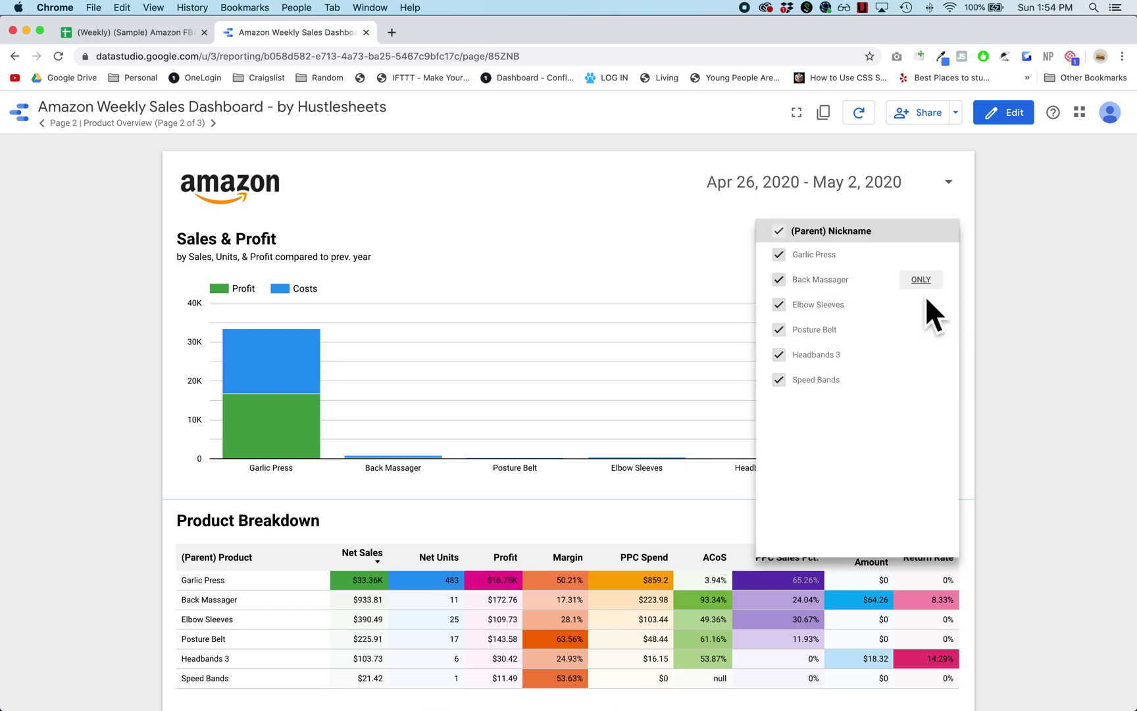
pyautogui.click(935, 305)
pyautogui.scroll(-2, 987, 408)
pyautogui.click(1001, 437)
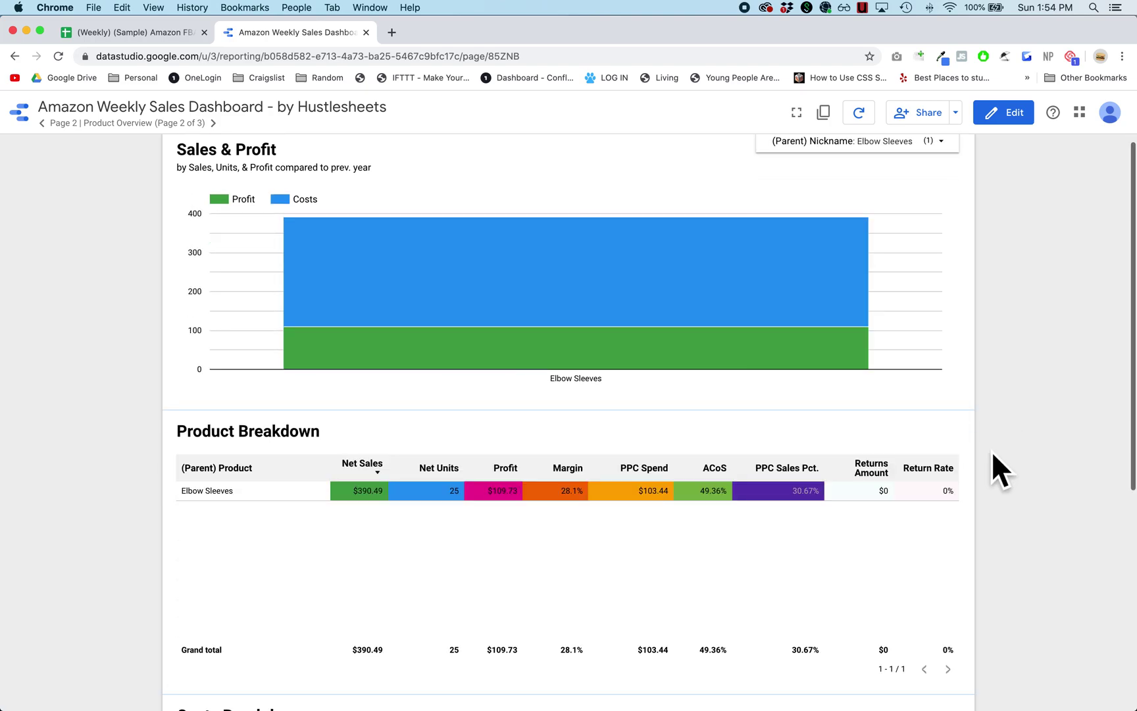
# - Drill the Product Breakdown table down to child products and examine the Elbow Sleeves cost shares in the Costs Breakdown chart
pyautogui.click(905, 446)
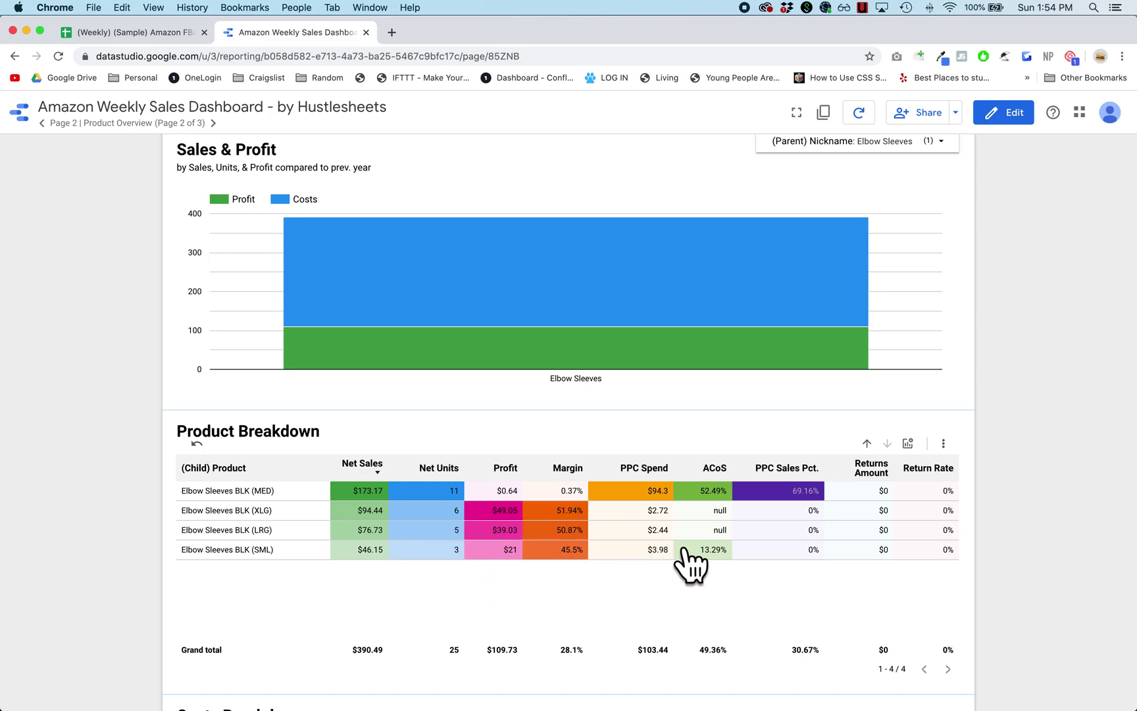
pyautogui.scroll(-6, 1016, 622)
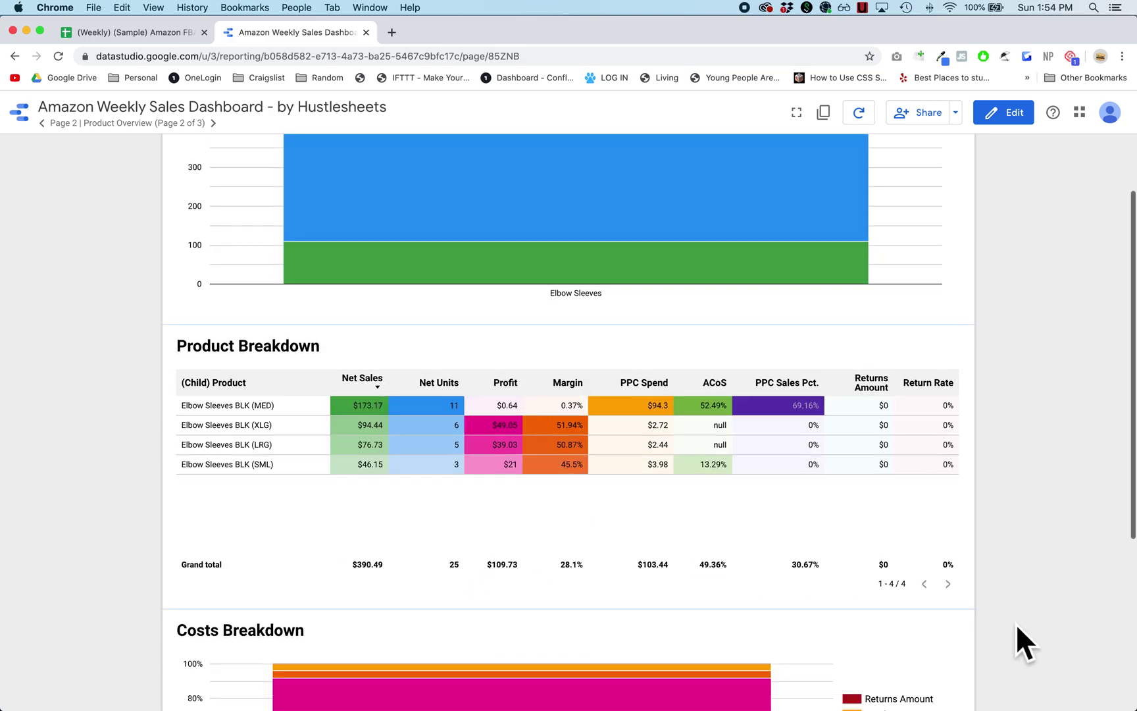
pyautogui.scroll(1, 774, 468)
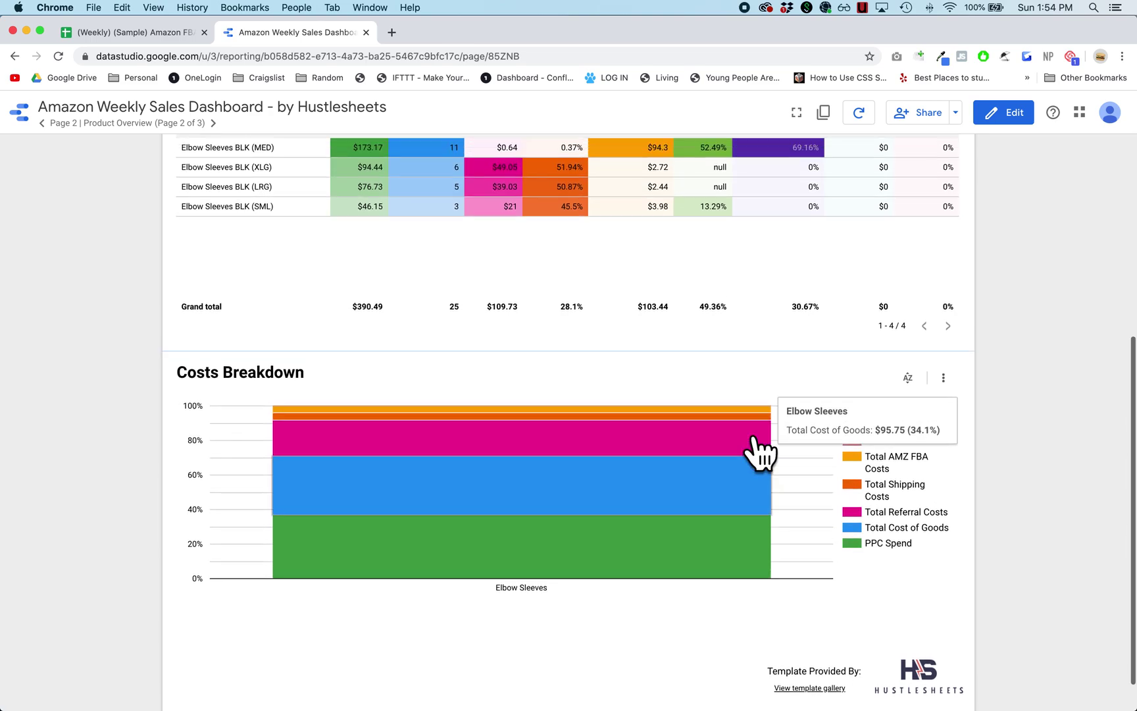
# - Read the remaining Elbow Sleeves cost shares in the Costs Breakdown chart and go to page 3, Product Breakdown
pyautogui.scroll(1, 704, 545)
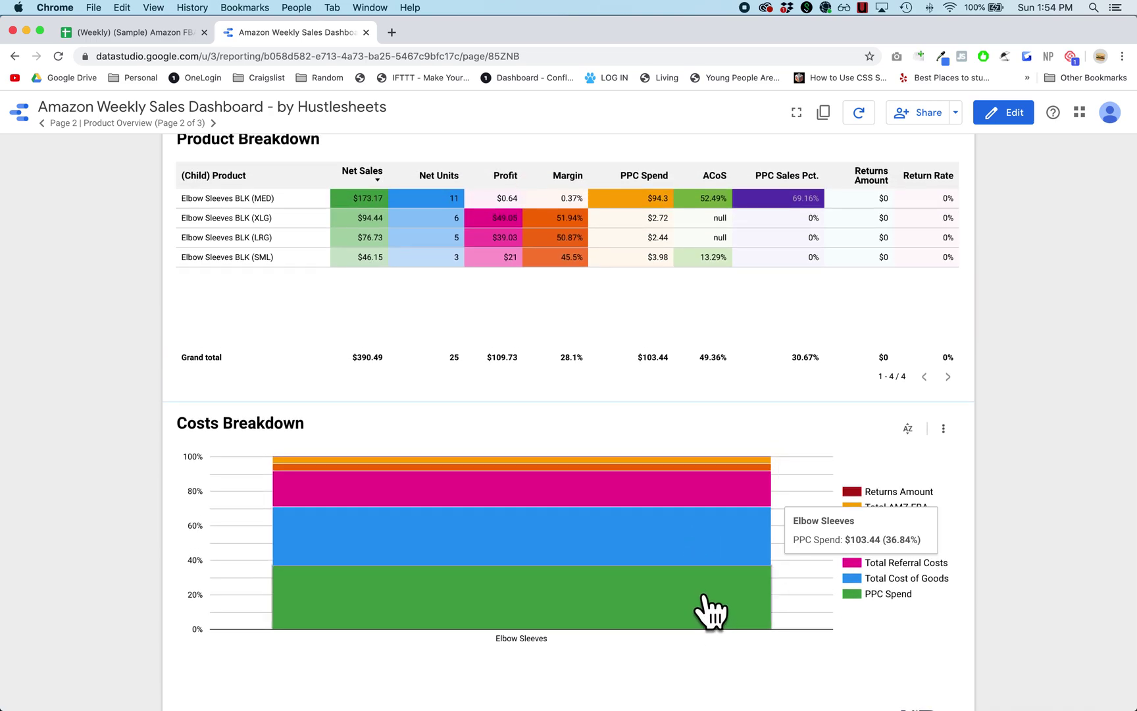
pyautogui.moveTo(708, 479)
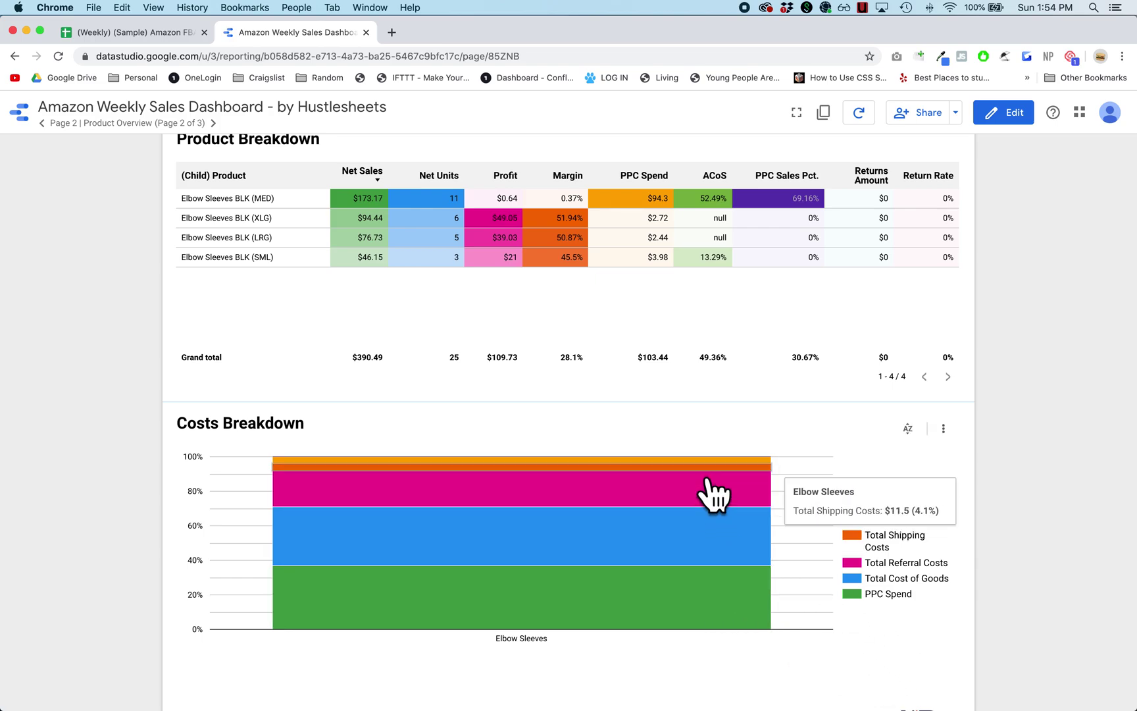
pyautogui.scroll(8, 971, 329)
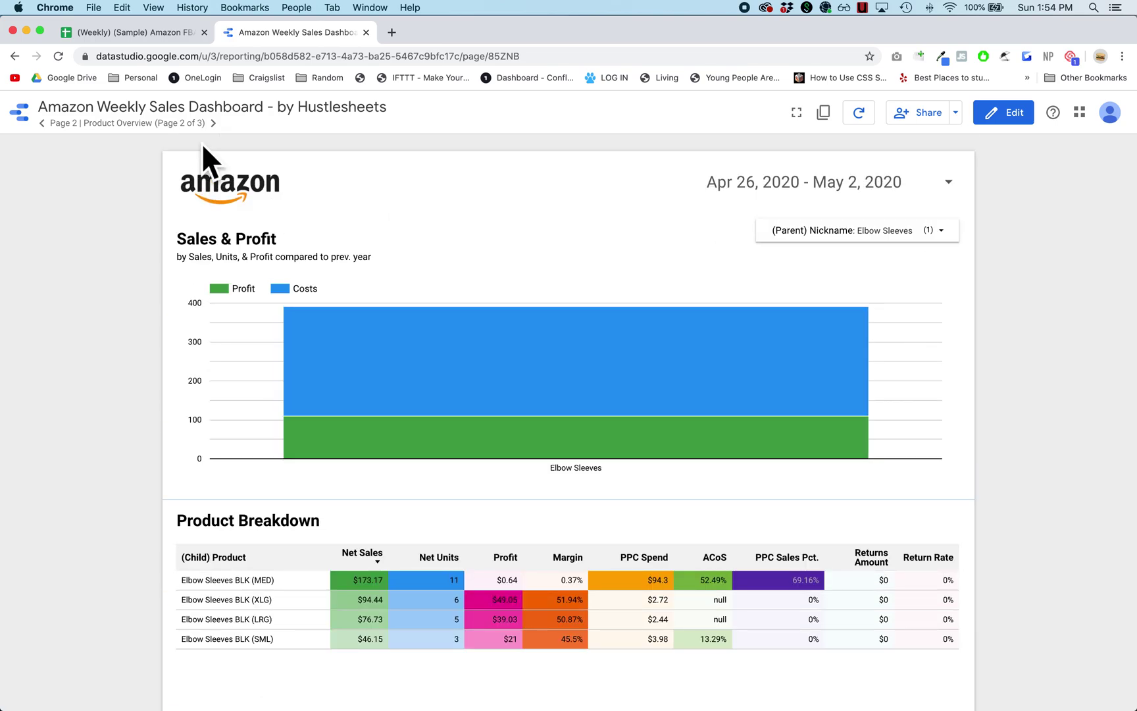
pyautogui.click(228, 135)
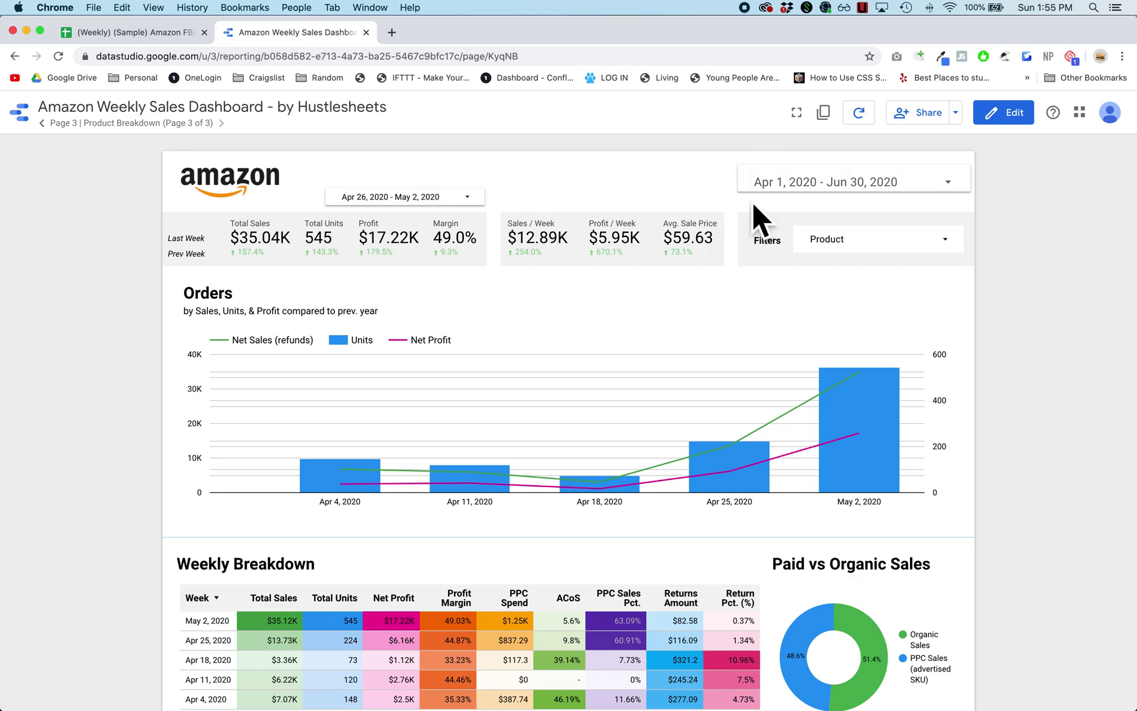
# - Limit the Product filter on the Product Breakdown page to Garlic Press only
pyautogui.click(903, 242)
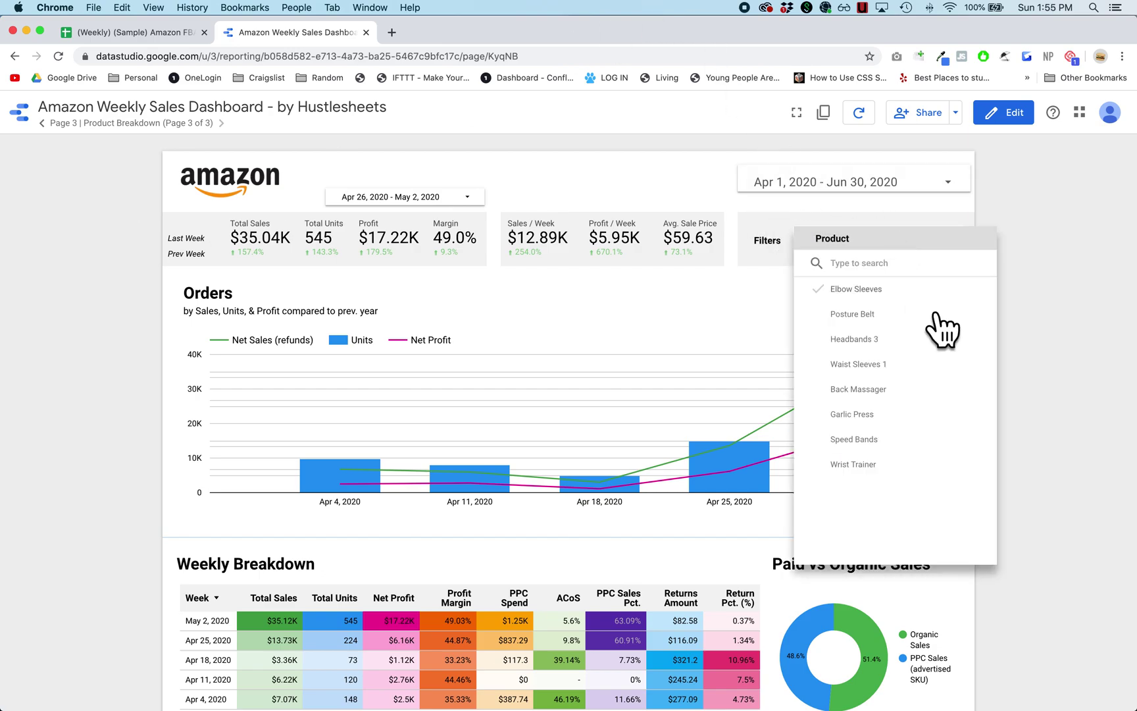
pyautogui.click(955, 422)
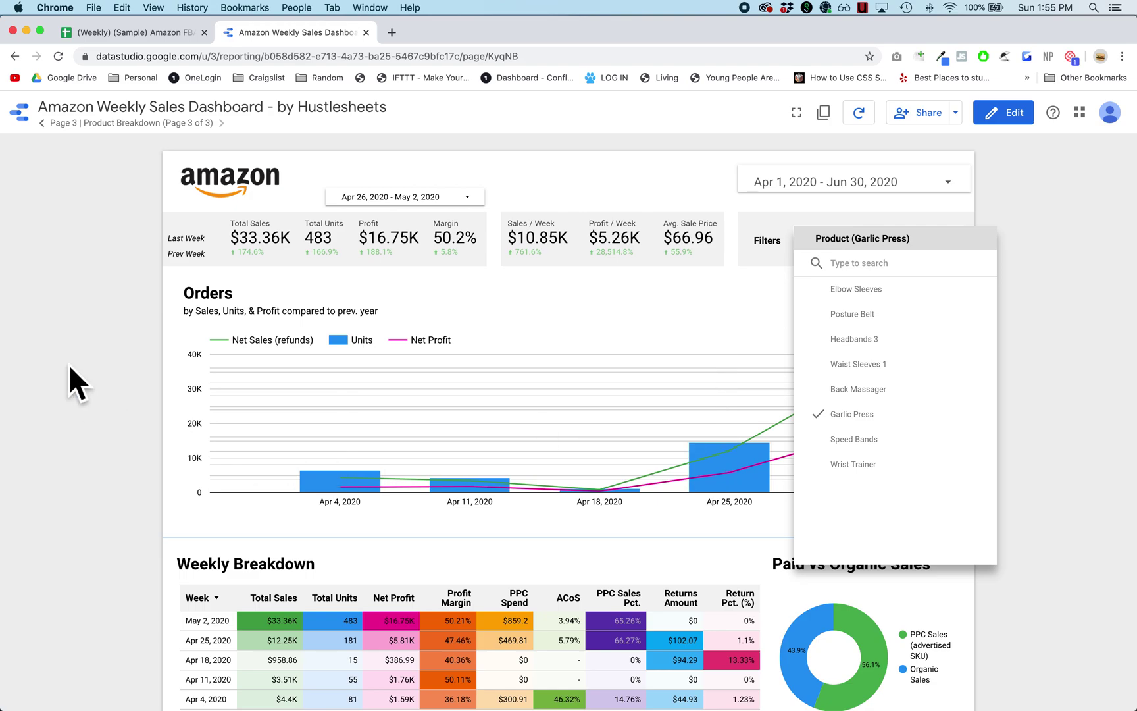
pyautogui.click(69, 363)
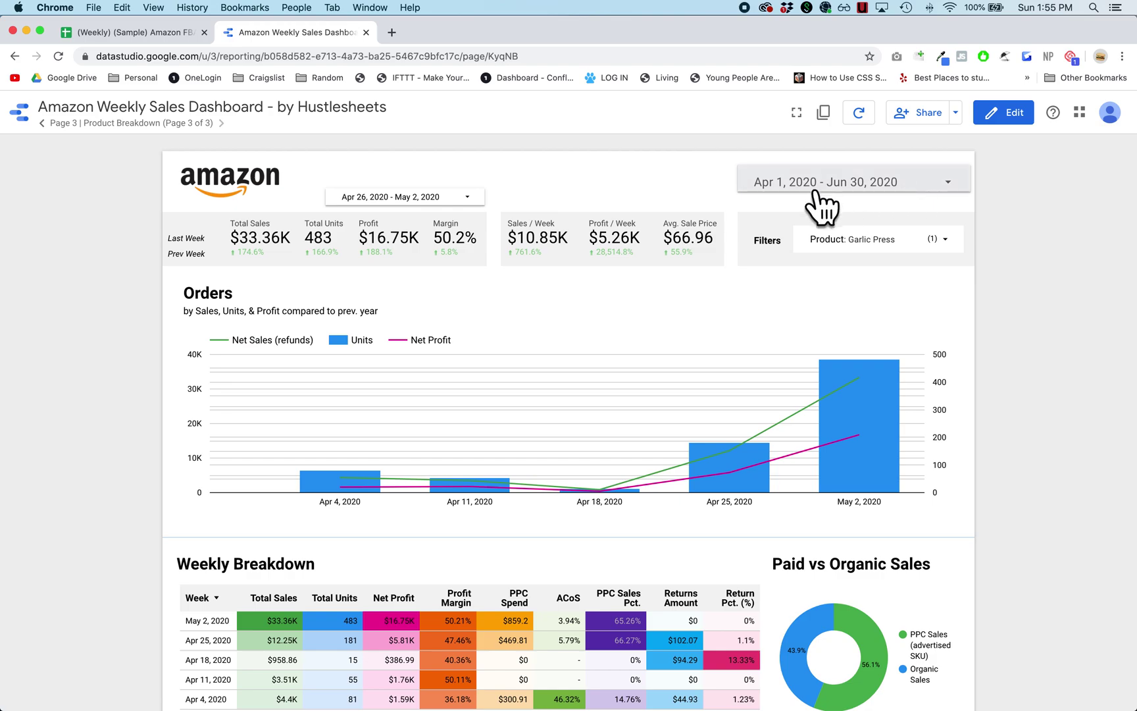
# - Check the page's date range settings without changing them and read the weekly values in the Orders chart
pyautogui.click(850, 195)
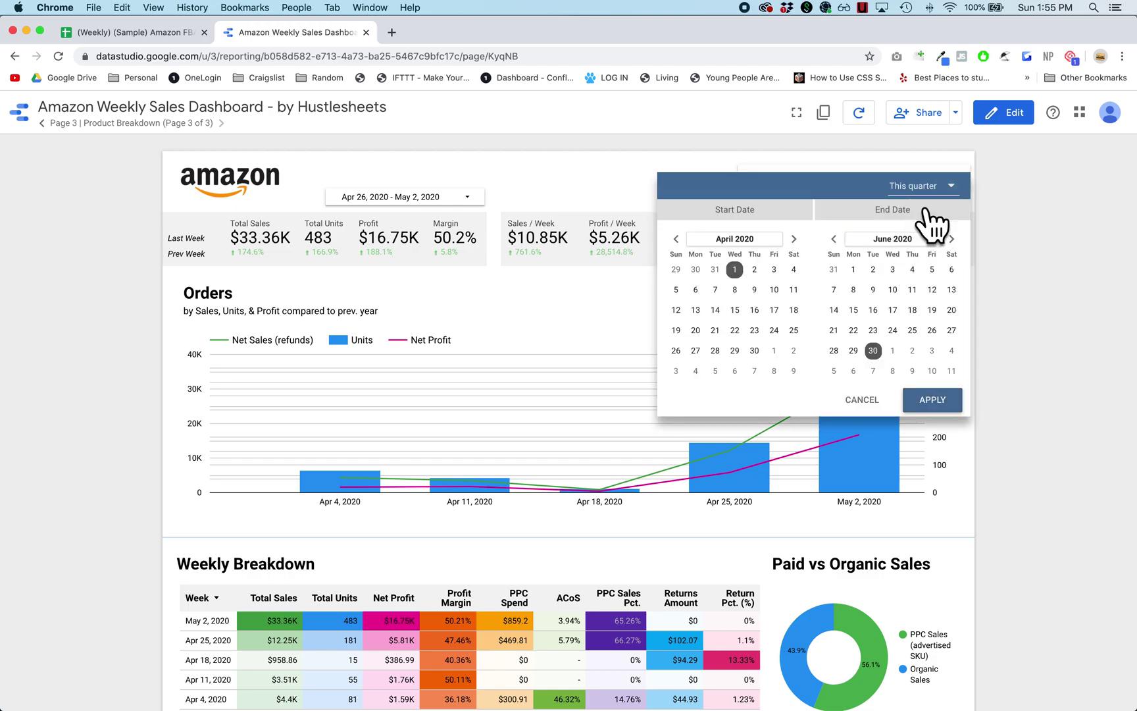
pyautogui.click(1030, 222)
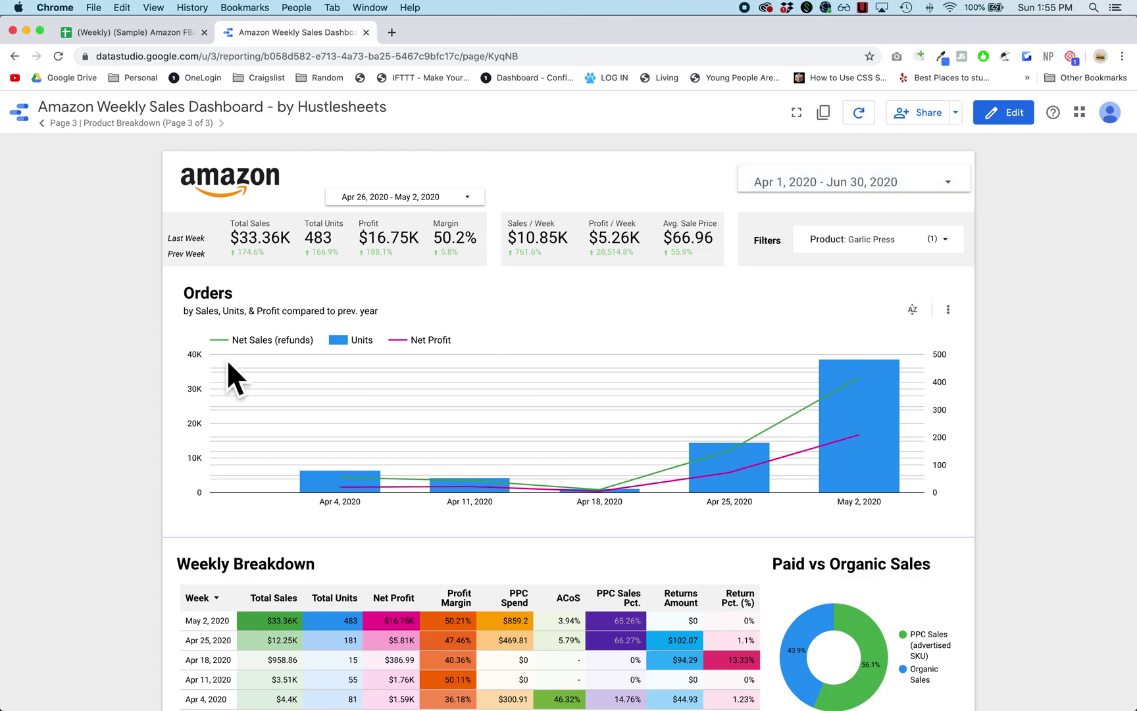
pyautogui.moveTo(263, 445)
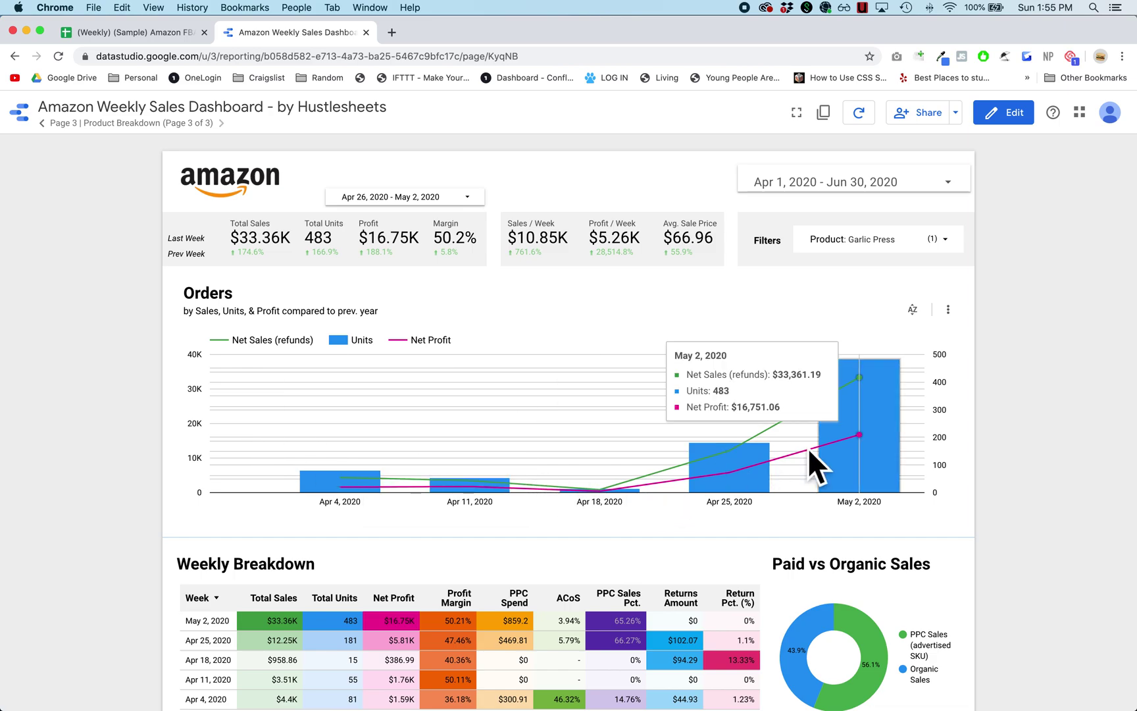
# - Look over the optional metrics offered for the Weekly Breakdown table
pyautogui.scroll(-3, 1075, 454)
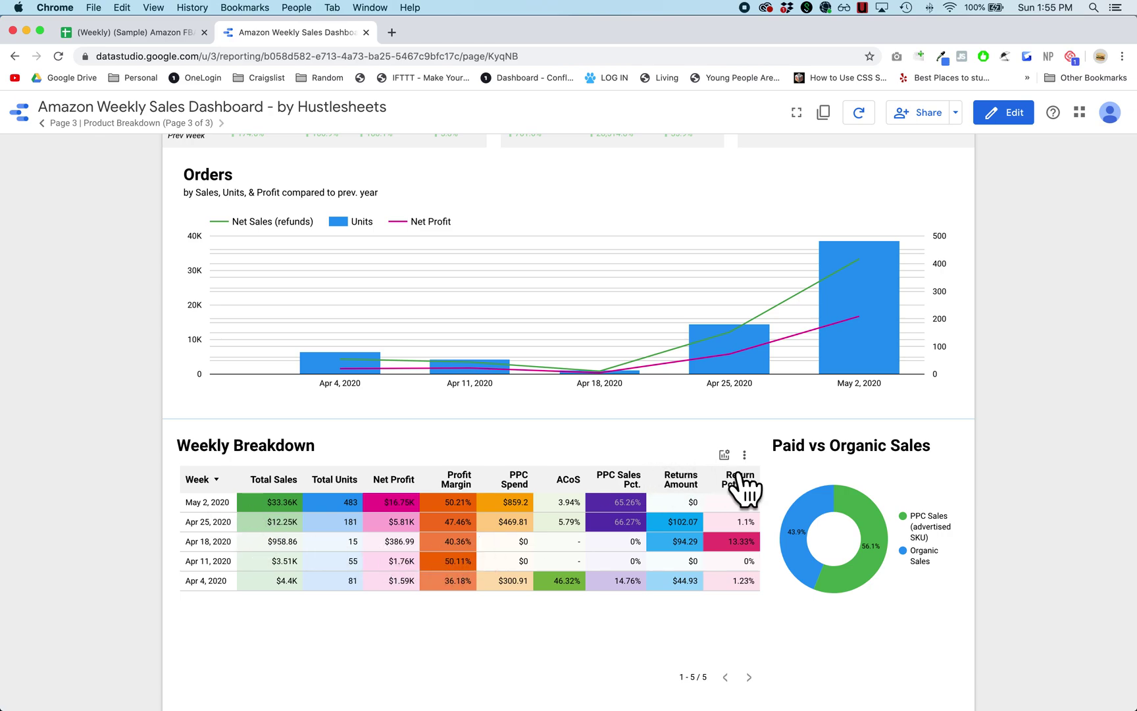
pyautogui.click(724, 455)
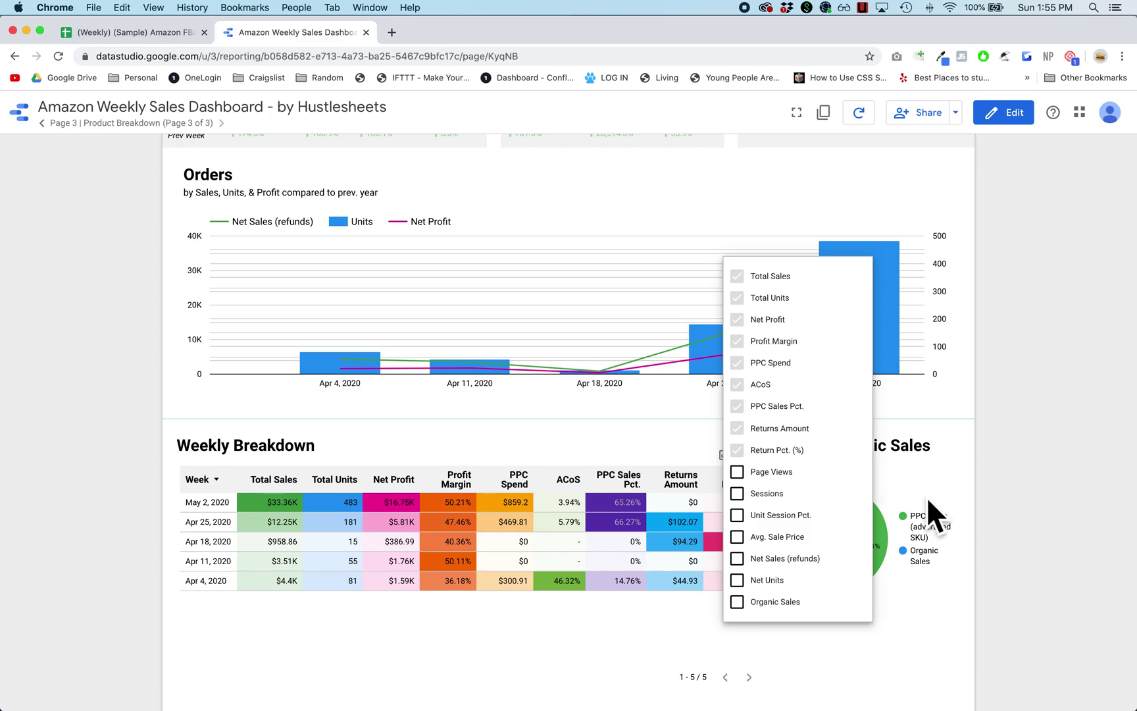
pyautogui.click(994, 503)
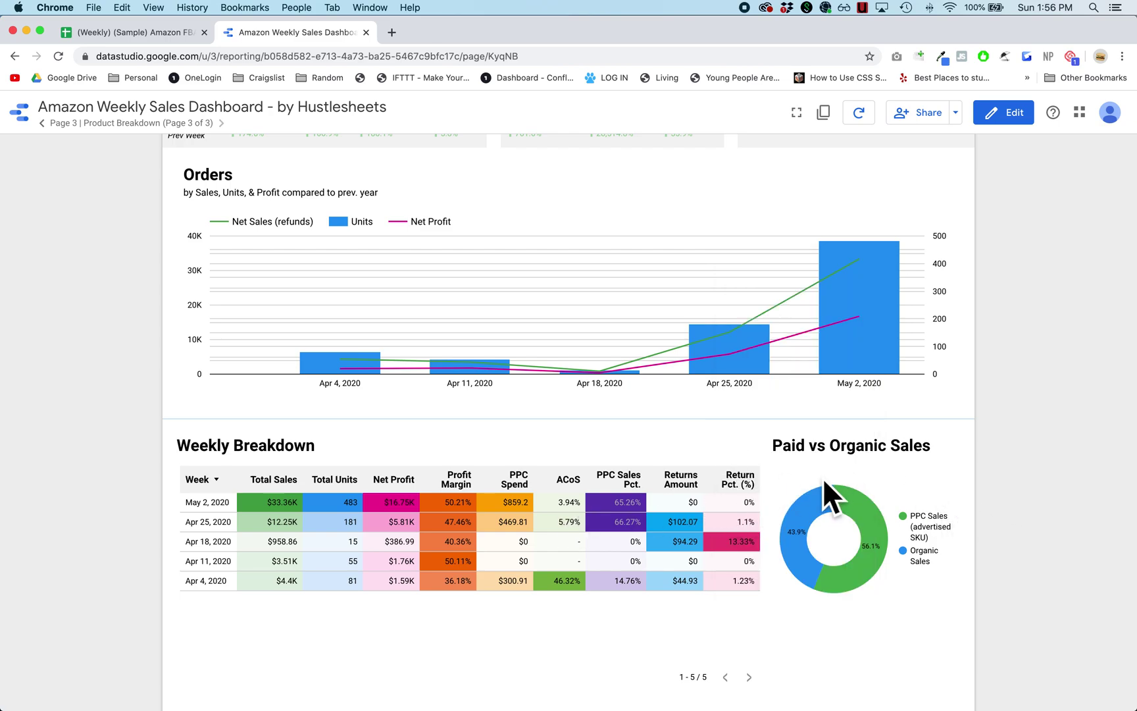
# - Compare the shares in the Paid vs Organic Sales chart and examine Garlic Press in the Child Variations table
pyautogui.moveTo(877, 559)
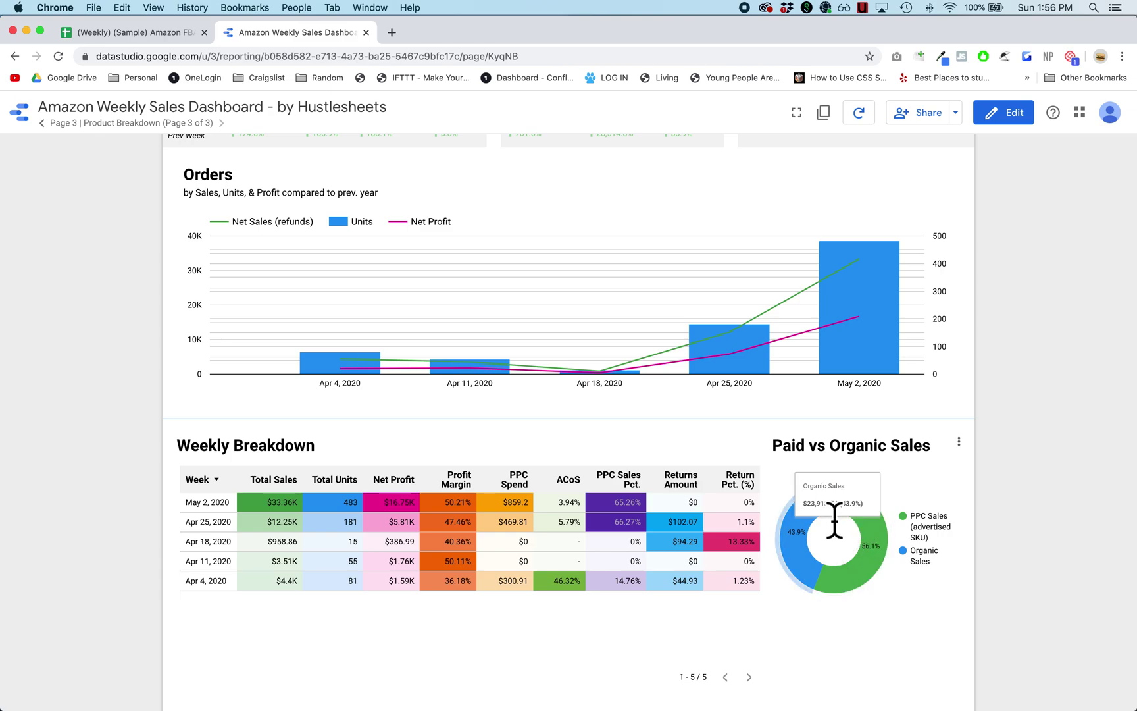
pyautogui.scroll(3, 940, 454)
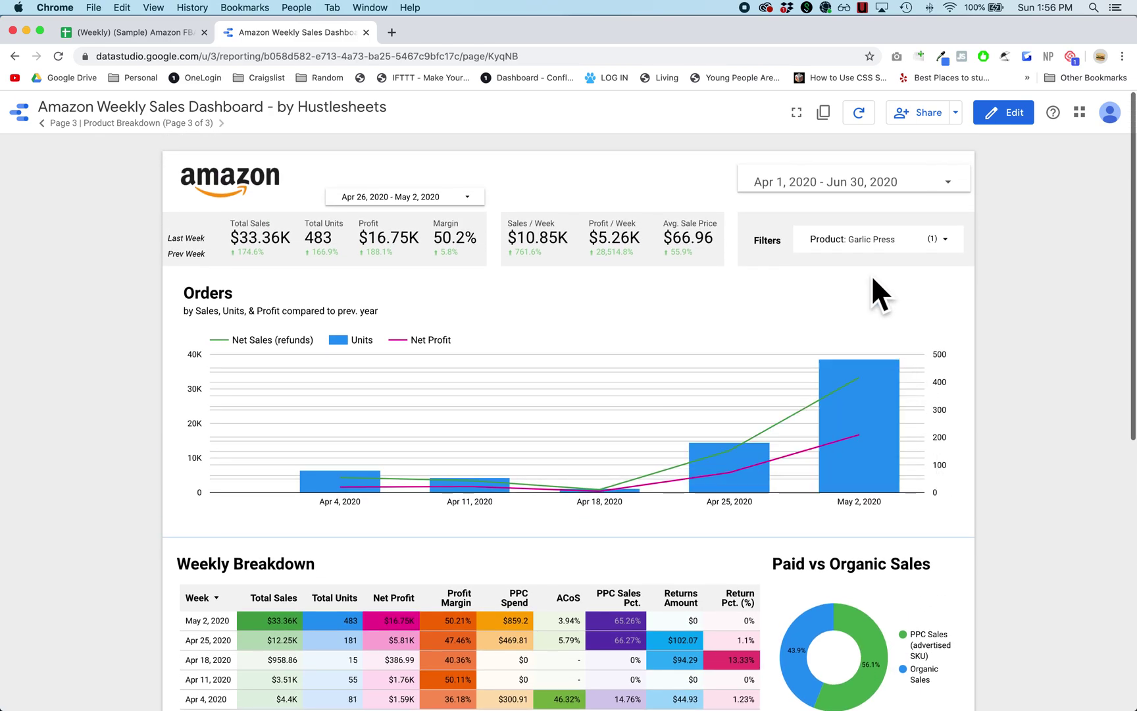
pyautogui.scroll(-3, 1075, 607)
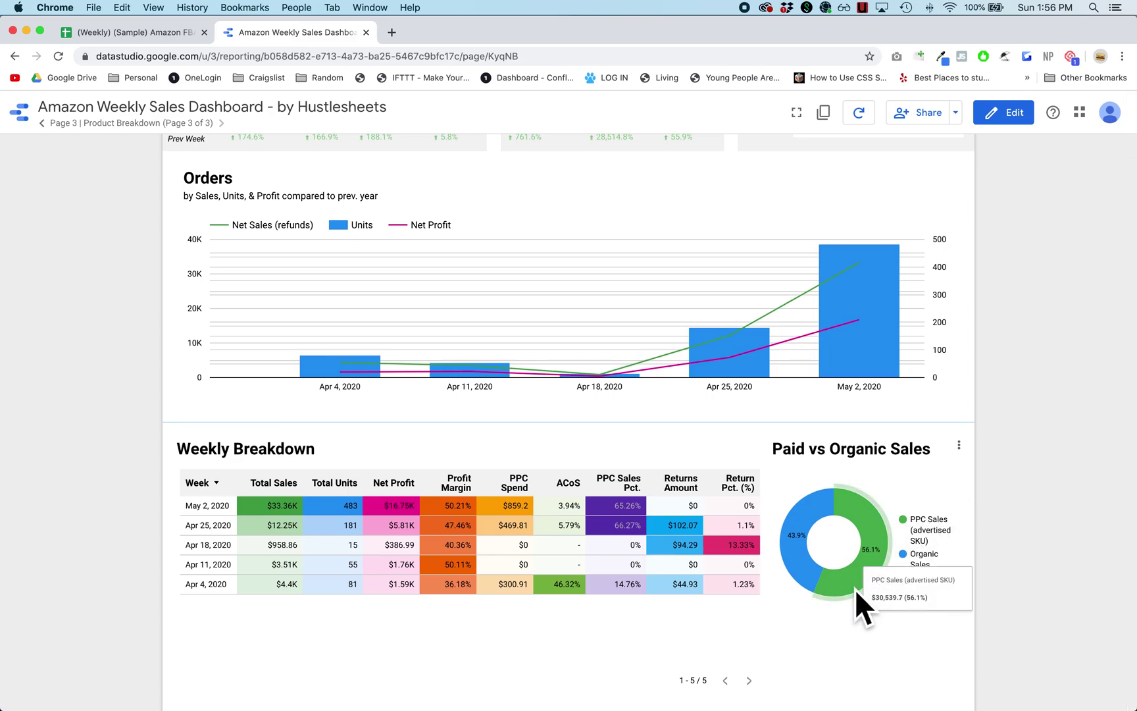
pyautogui.moveTo(798, 562)
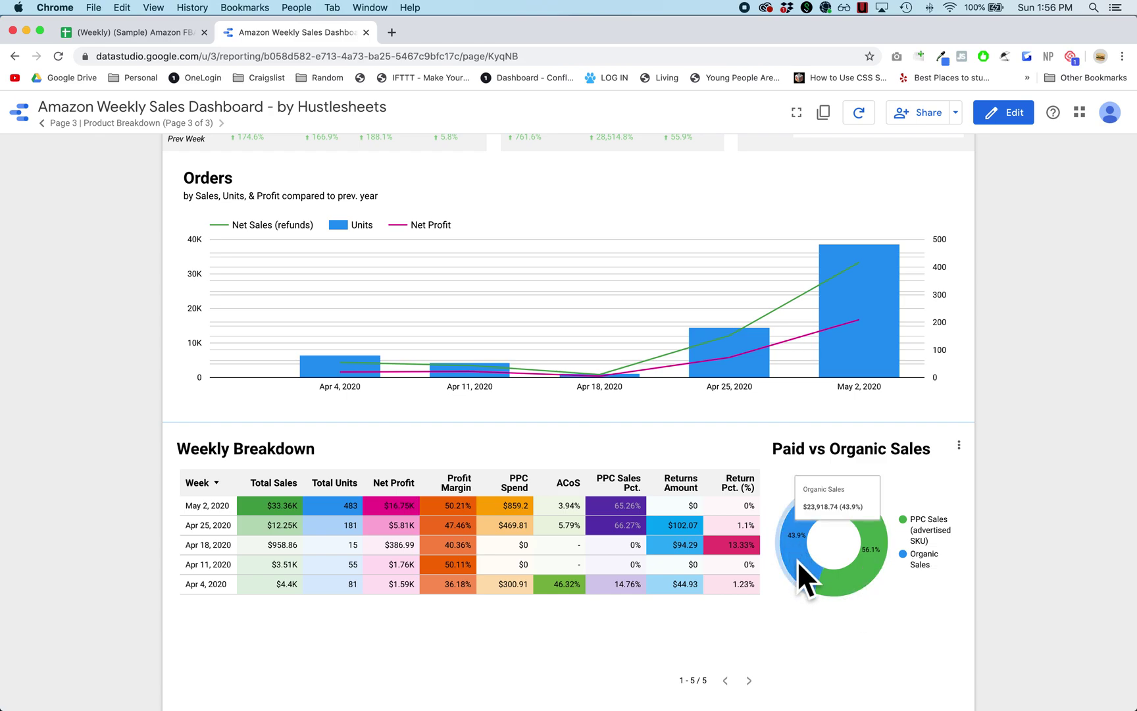
pyautogui.scroll(-4, 858, 658)
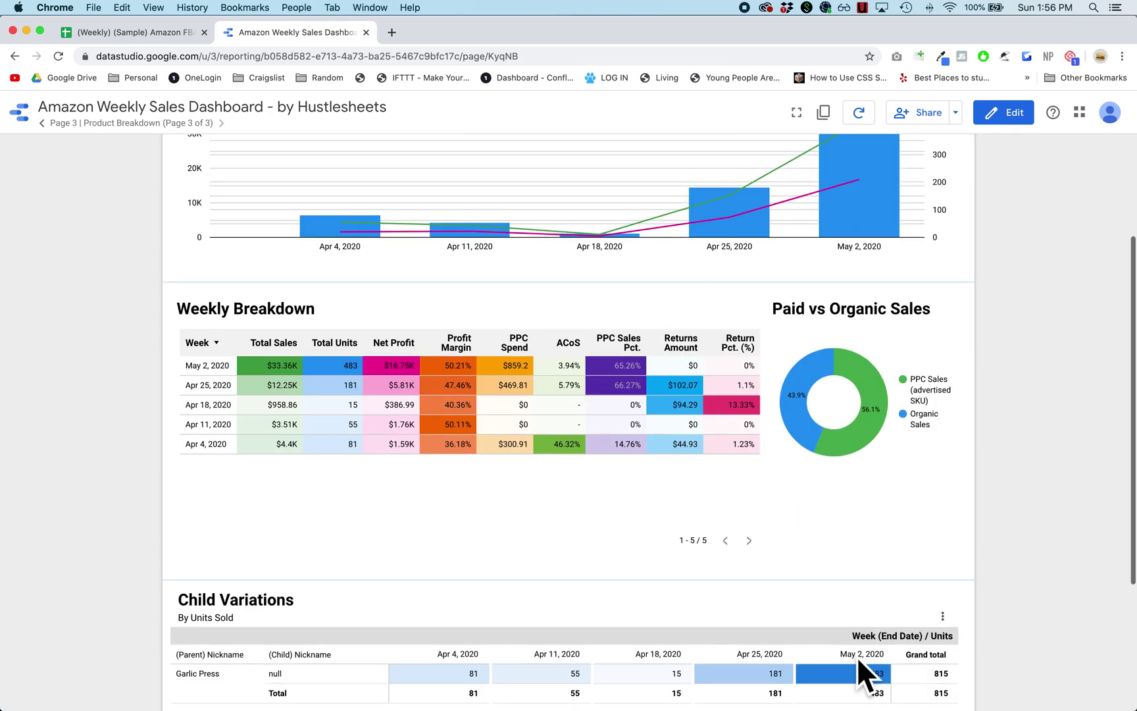
pyautogui.scroll(-5, 878, 566)
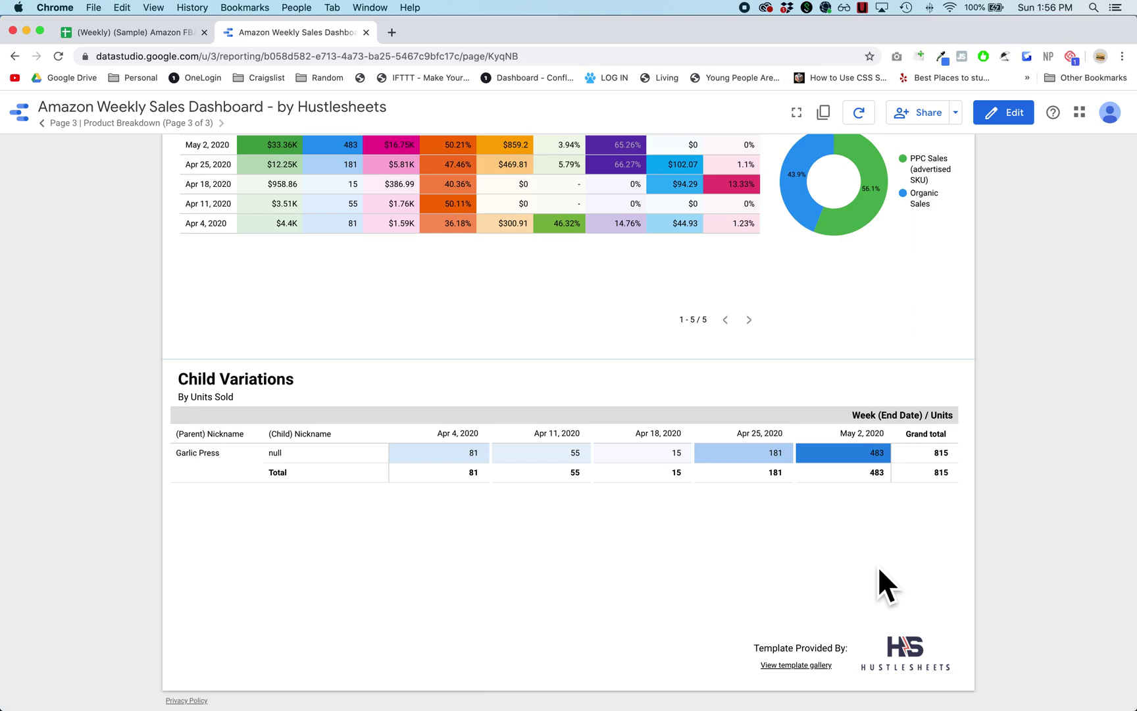
# - Clear the Garlic Press selection from the Product filter to bring all products back into the page
pyautogui.scroll(10, 997, 392)
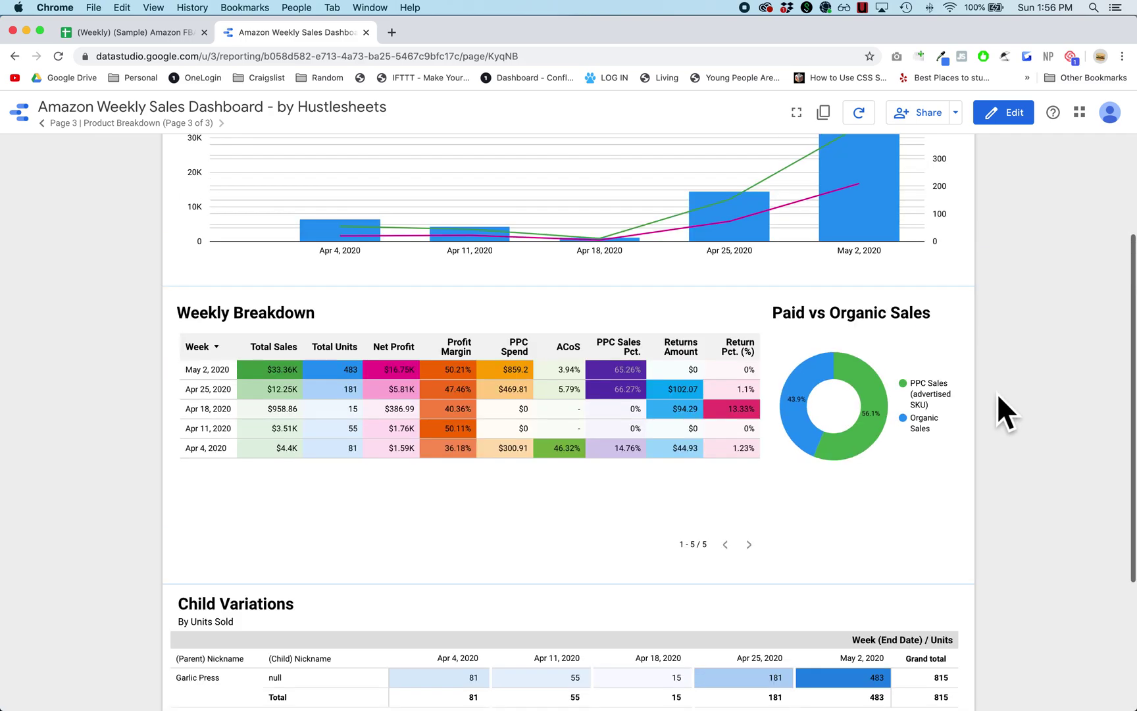
pyautogui.click(868, 254)
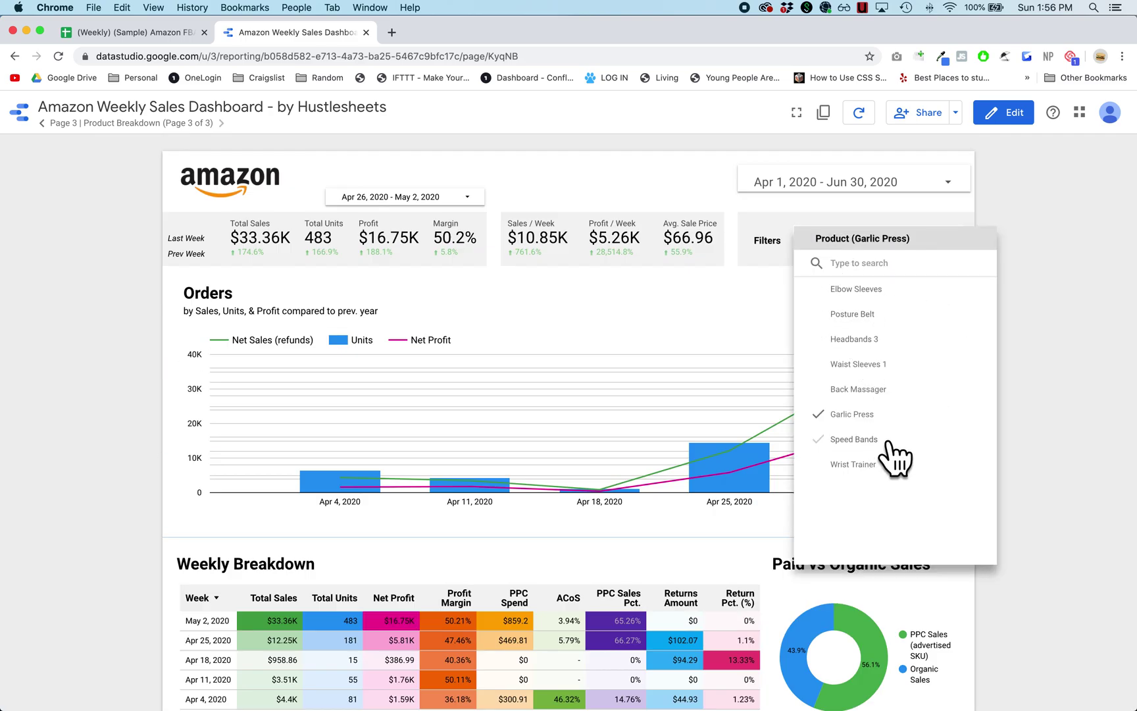
pyautogui.click(965, 414)
# - Examine the weekly units sold per child product in the Child Variations table for all products
pyautogui.scroll(-10, 1018, 525)
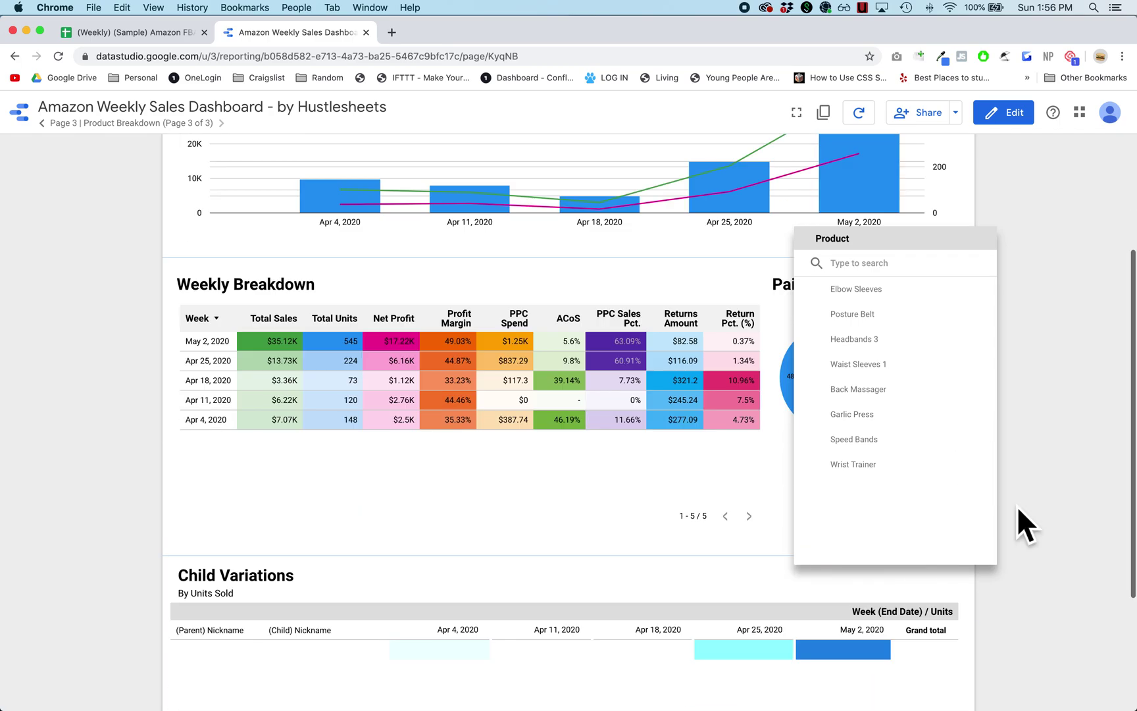
pyautogui.scroll(-2, 367, 498)
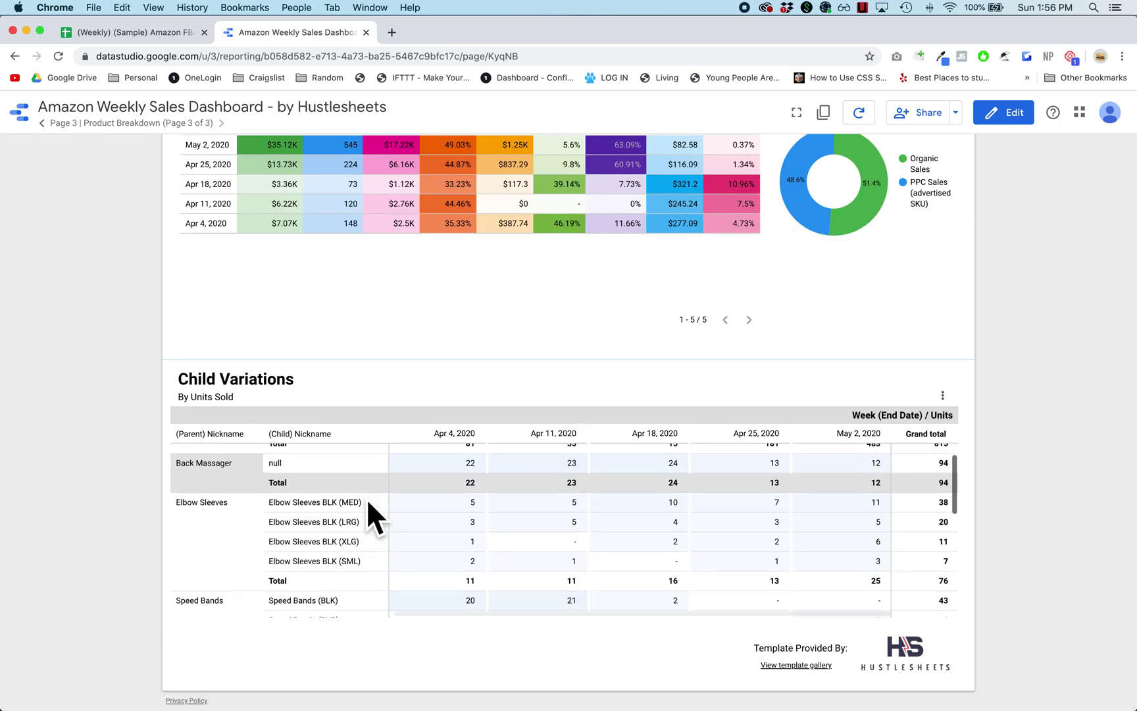
pyautogui.scroll(-3, 367, 498)
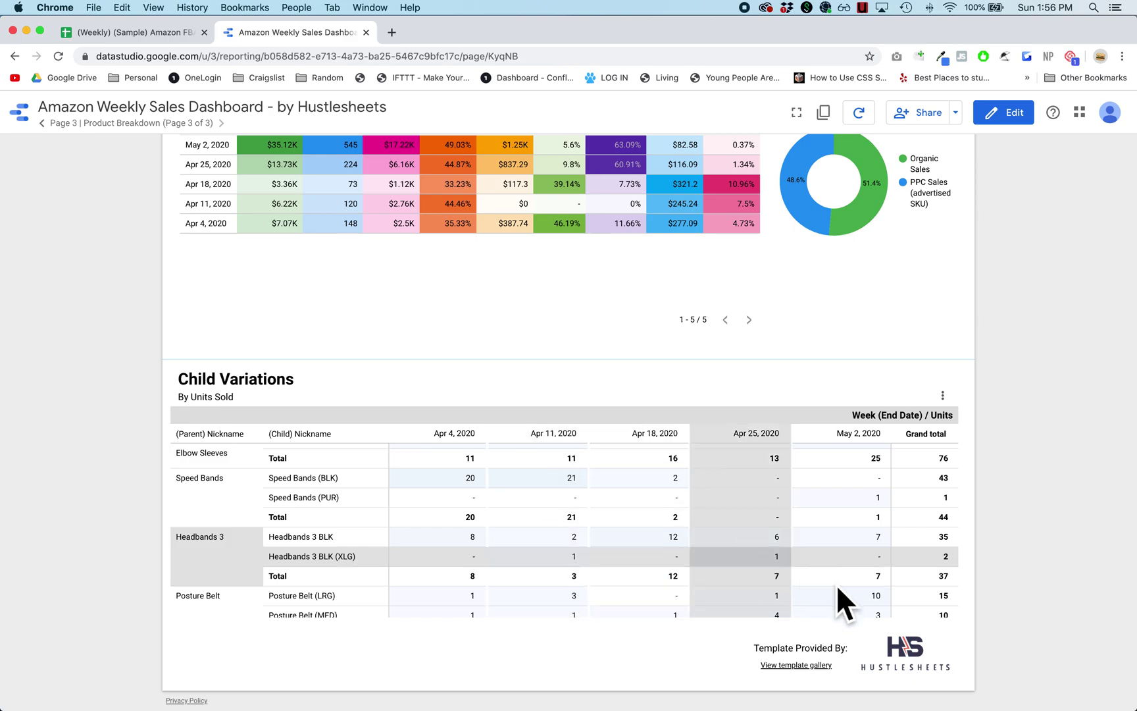
pyautogui.scroll(5, 907, 604)
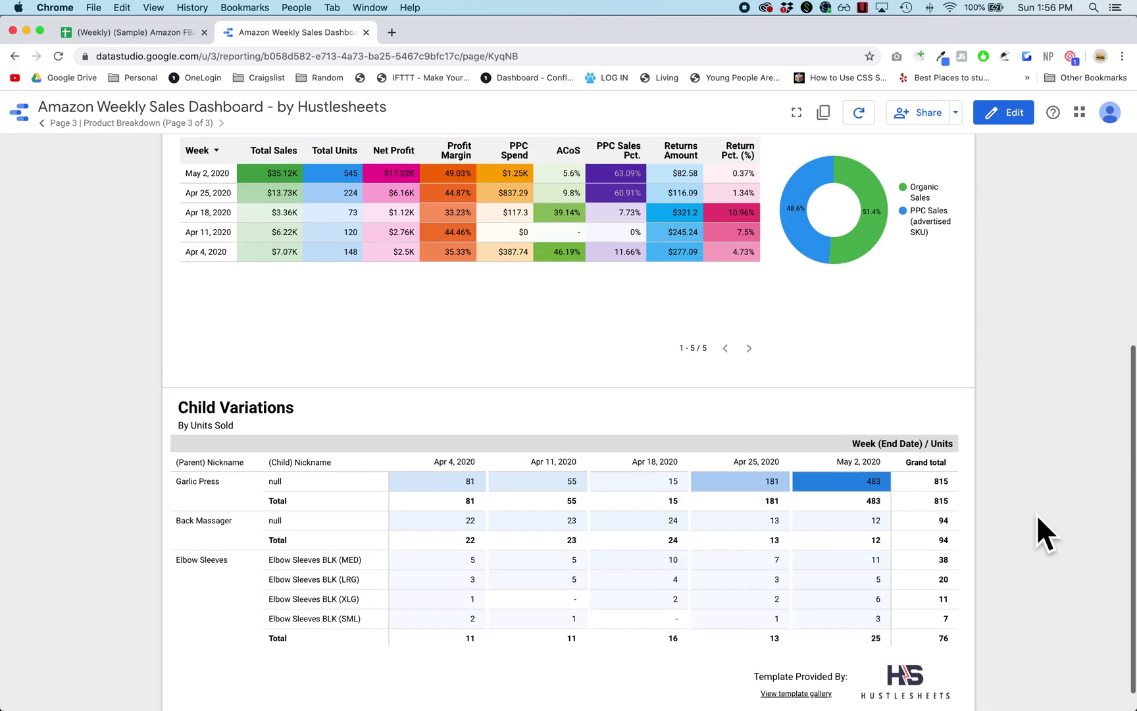
# - Return to the report's Account Overview page and switch to the Amazon FBA 2020 Data Source spreadsheet in Google Sheets
pyautogui.scroll(10, 1037, 534)
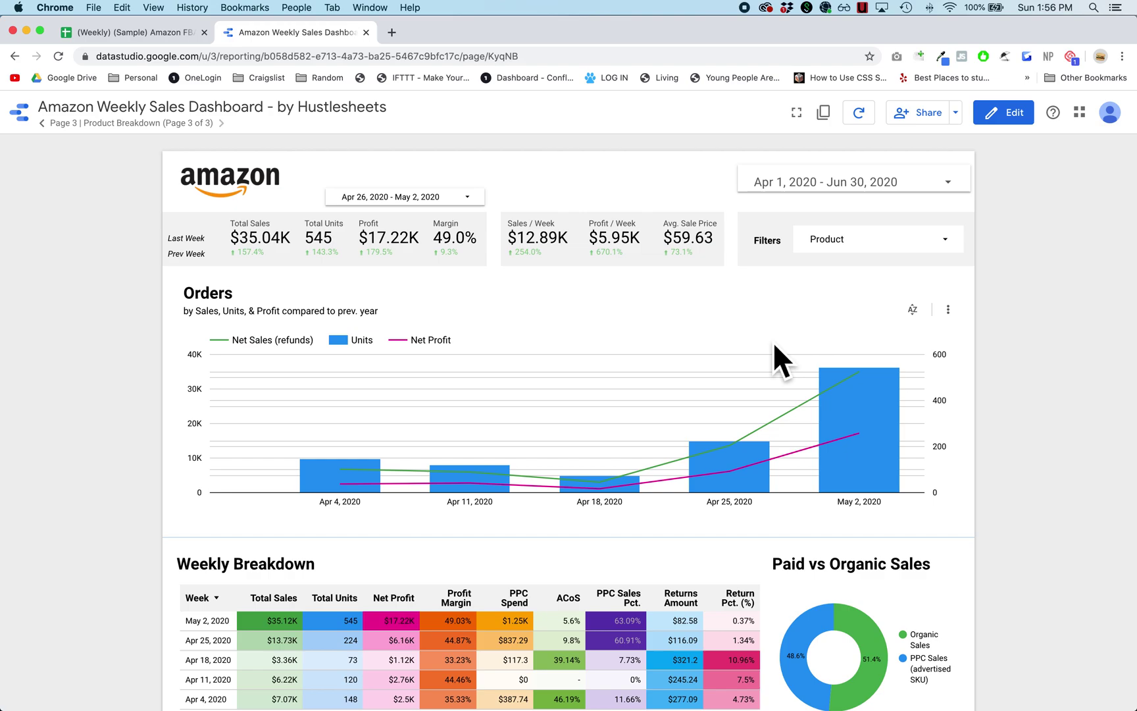
pyautogui.doubleClick(68, 139)
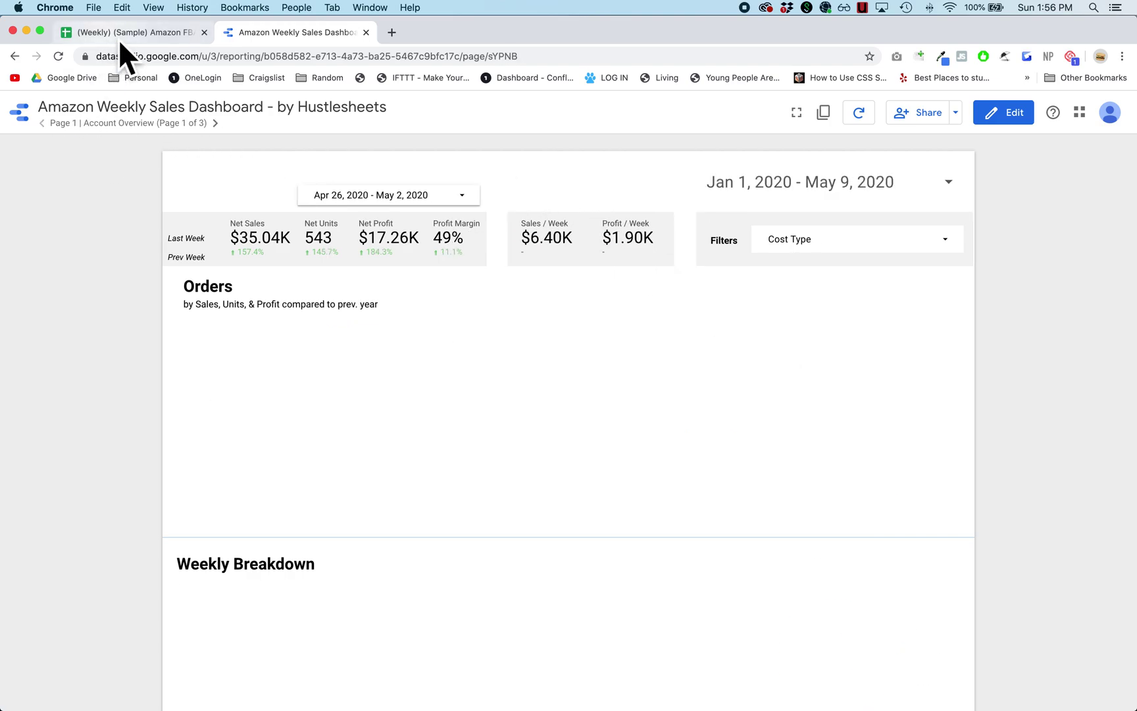
pyautogui.click(119, 39)
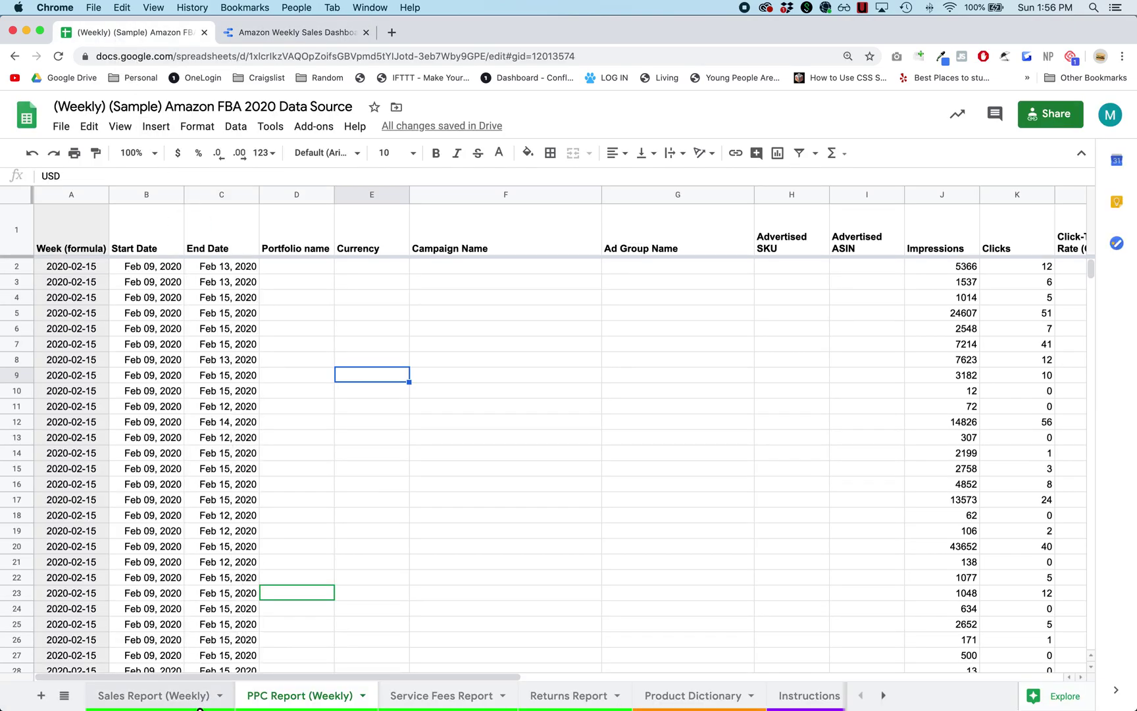
pyautogui.click(270, 44)
pyautogui.click(176, 34)
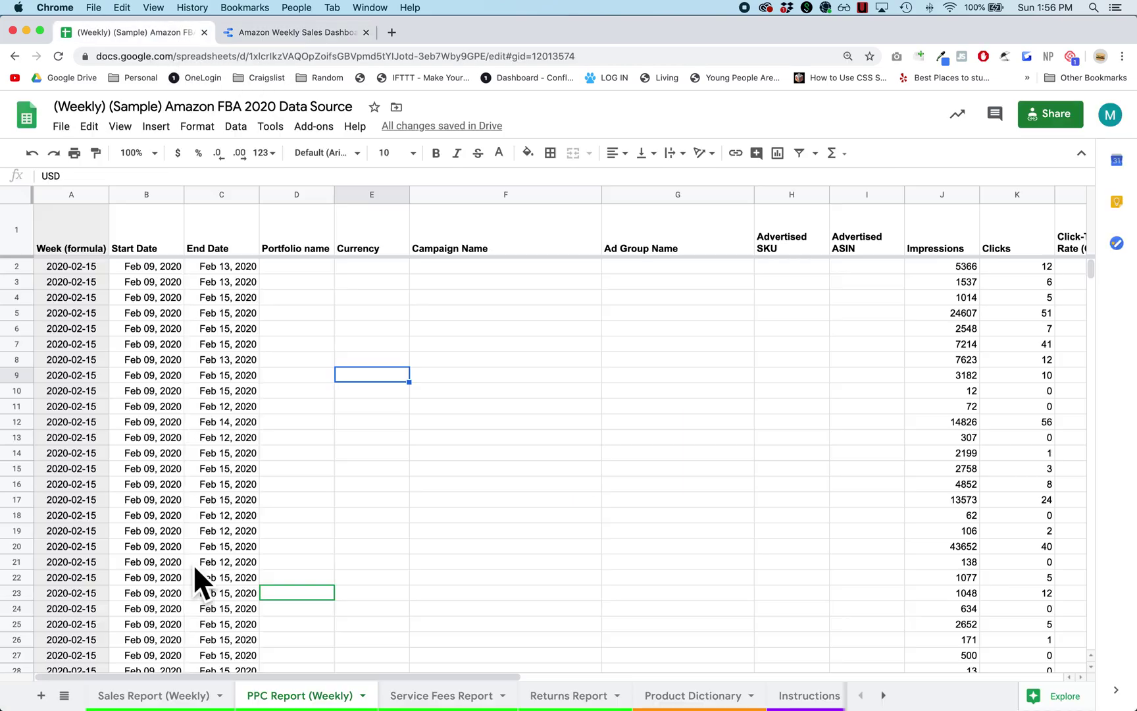
# - View the Sales Report (Weekly) sheet and open the Instructions sheet with the video links
pyautogui.click(187, 702)
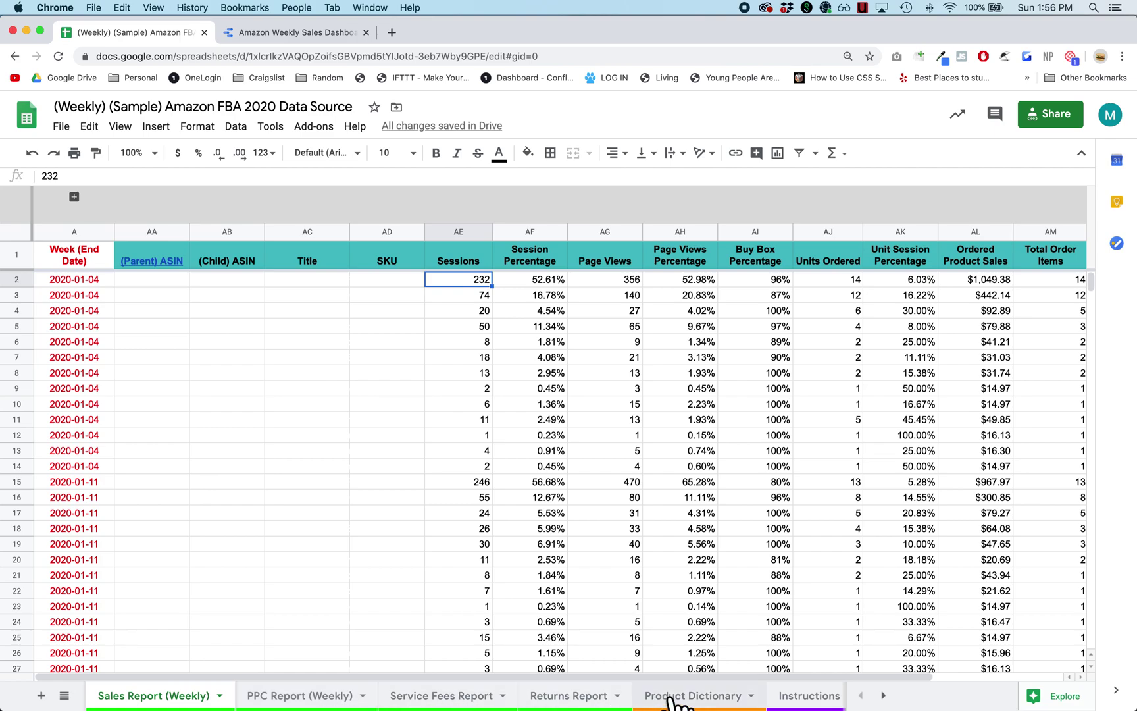
pyautogui.hscroll(1, 700, 704)
pyautogui.click(790, 696)
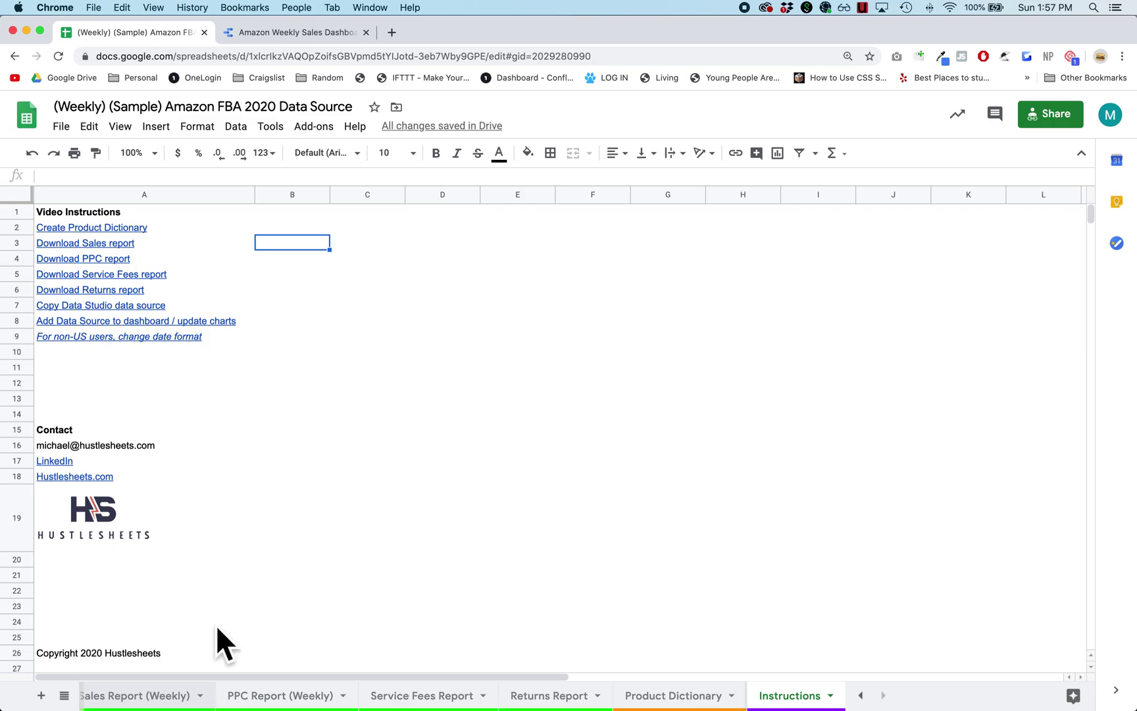
# - Revisit the Data Studio dashboard briefly and review the Product Dictionary and Instructions sheets in the Google Sheets data source
pyautogui.click(297, 33)
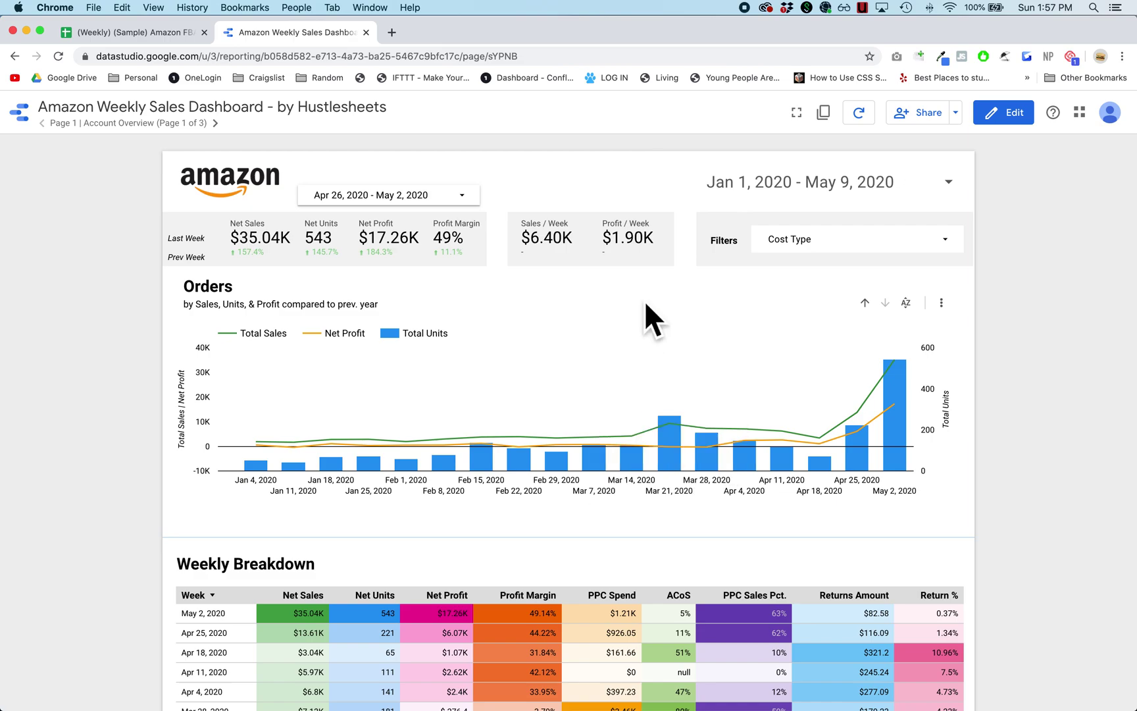
pyautogui.click(161, 33)
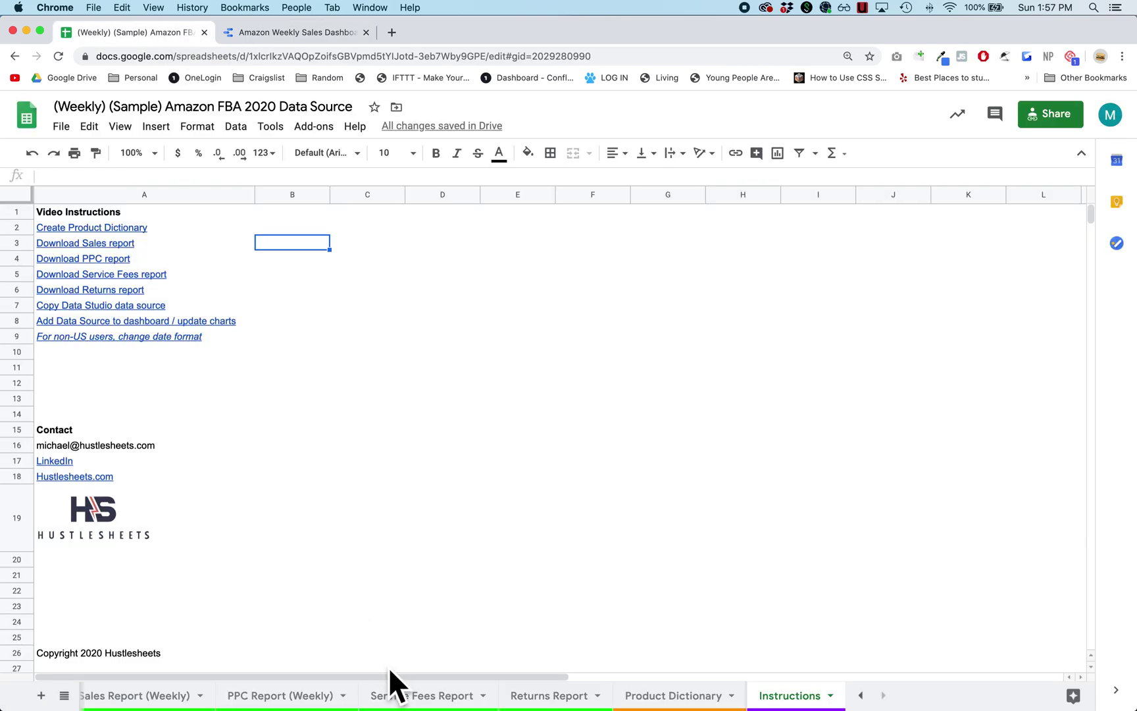
pyautogui.click(649, 702)
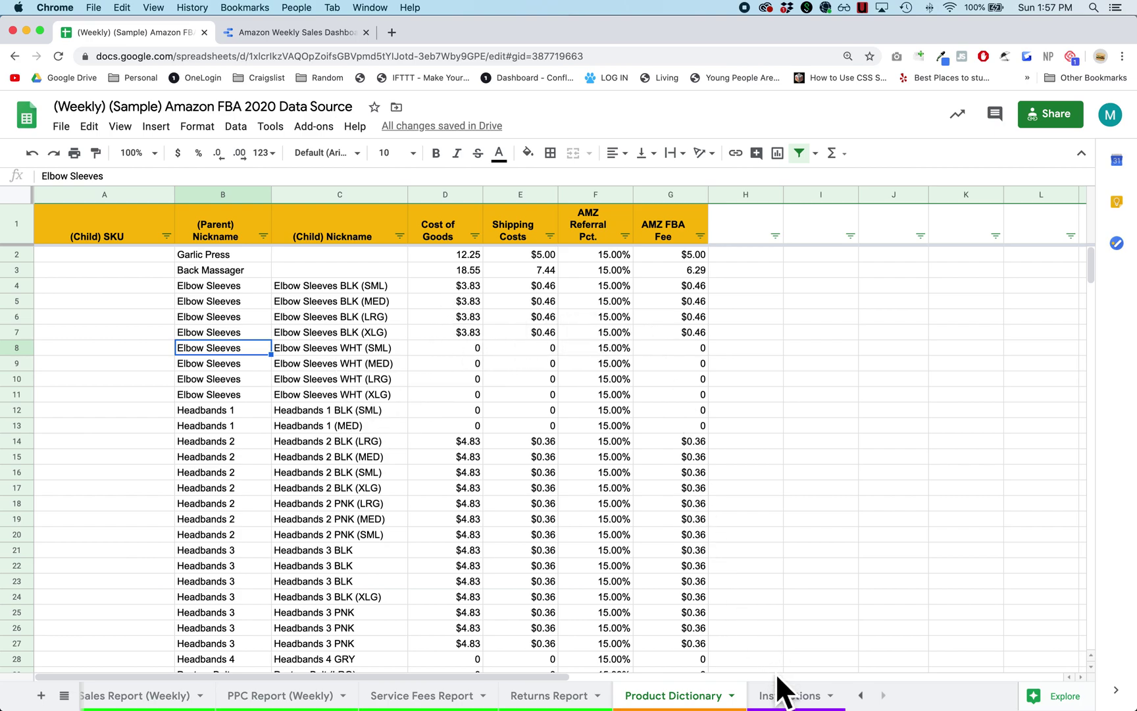
pyautogui.click(789, 695)
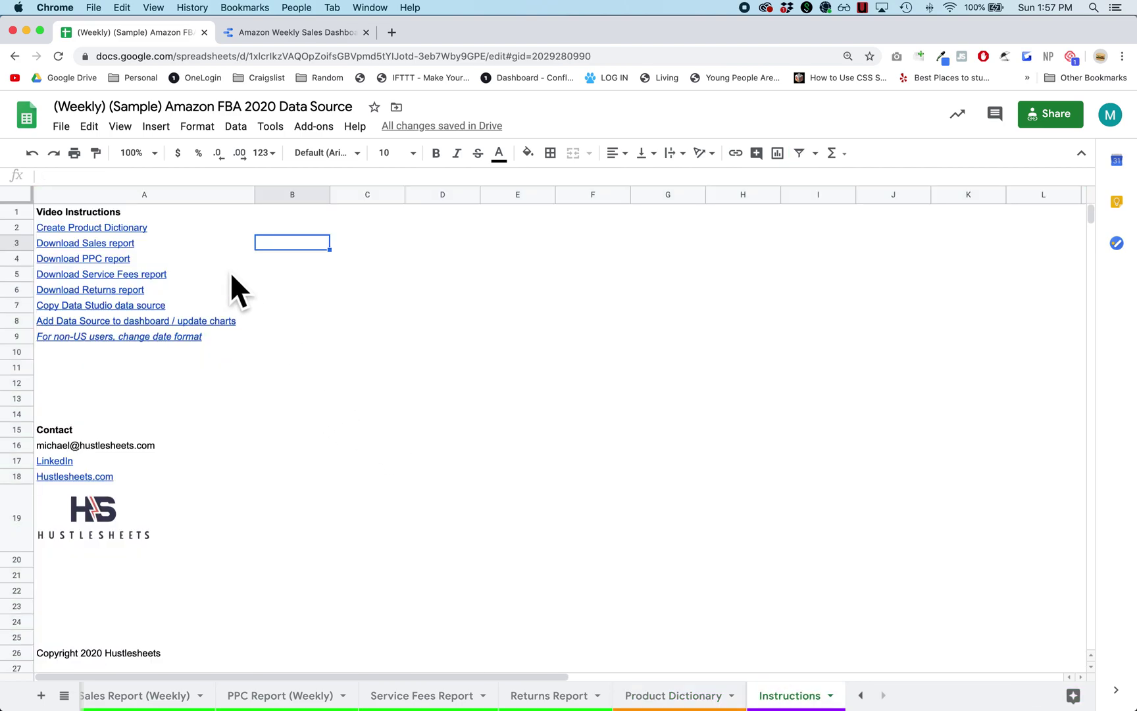
# - Review the video instruction links and the Contact section with its e-mail, LinkedIn and website entries on the Instructions sheet
pyautogui.moveTo(261, 232)
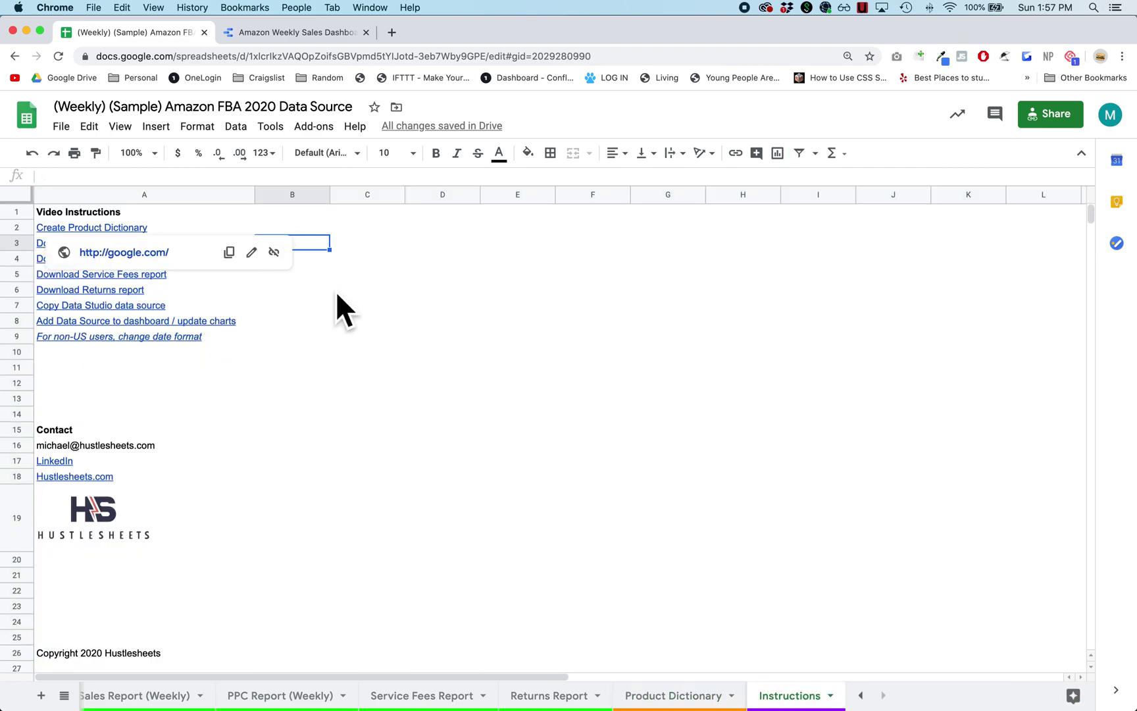
pyautogui.click(362, 322)
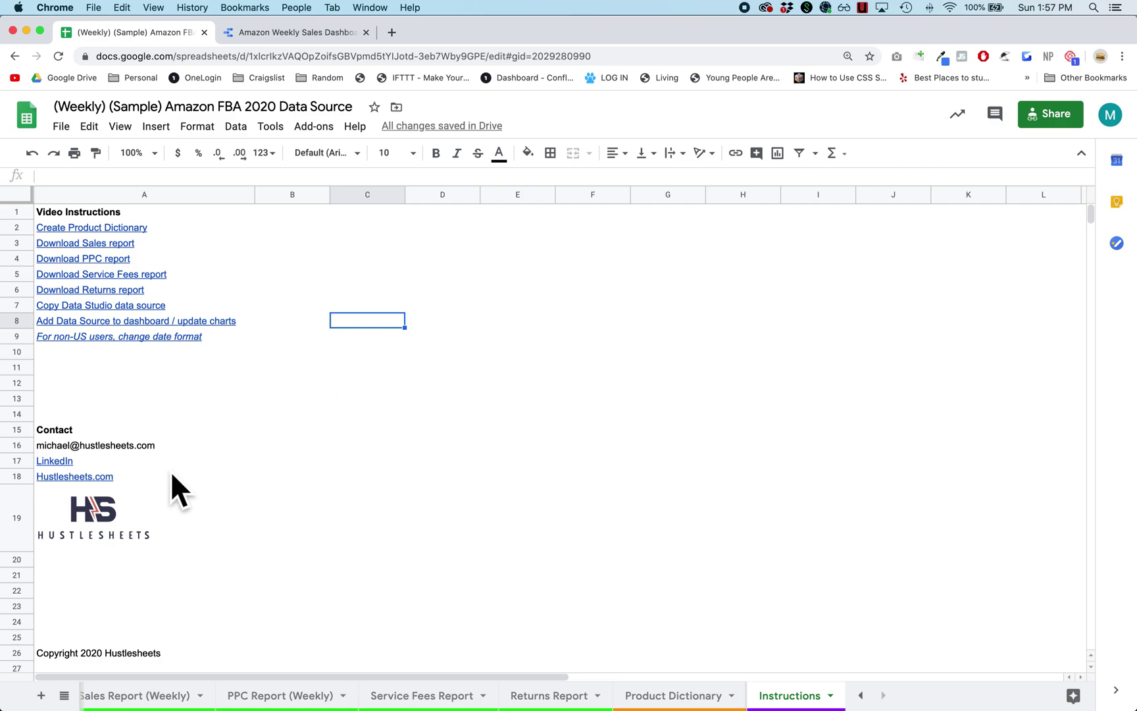
pyautogui.click(148, 449)
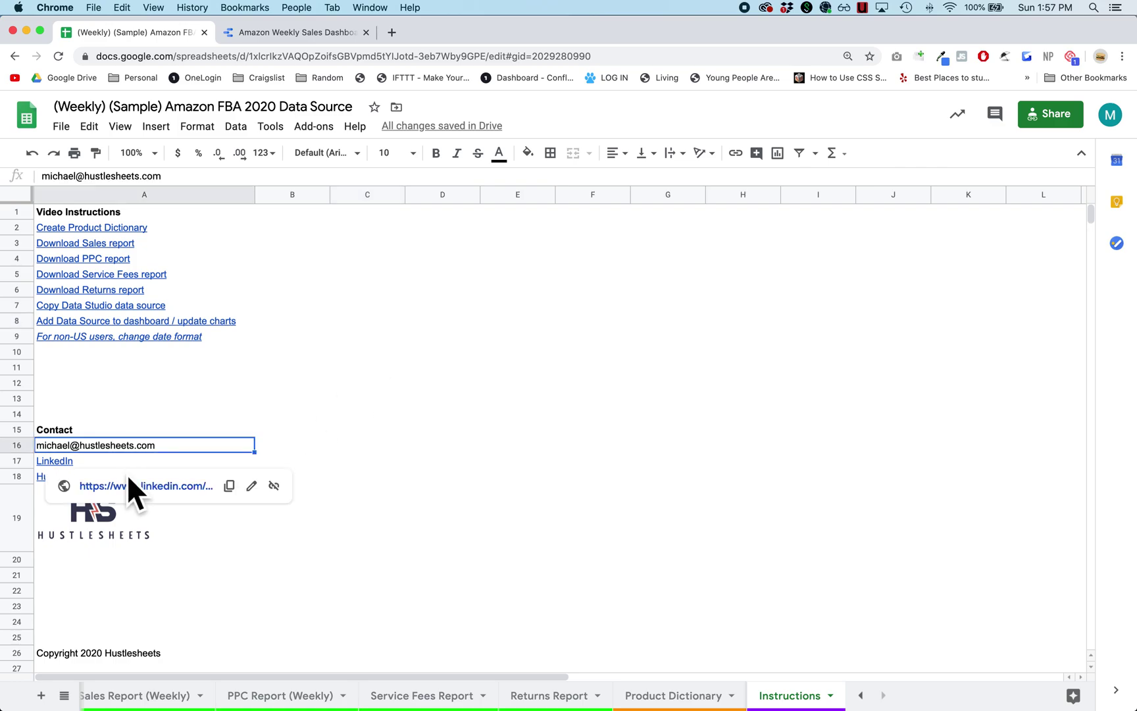
pyautogui.click(170, 431)
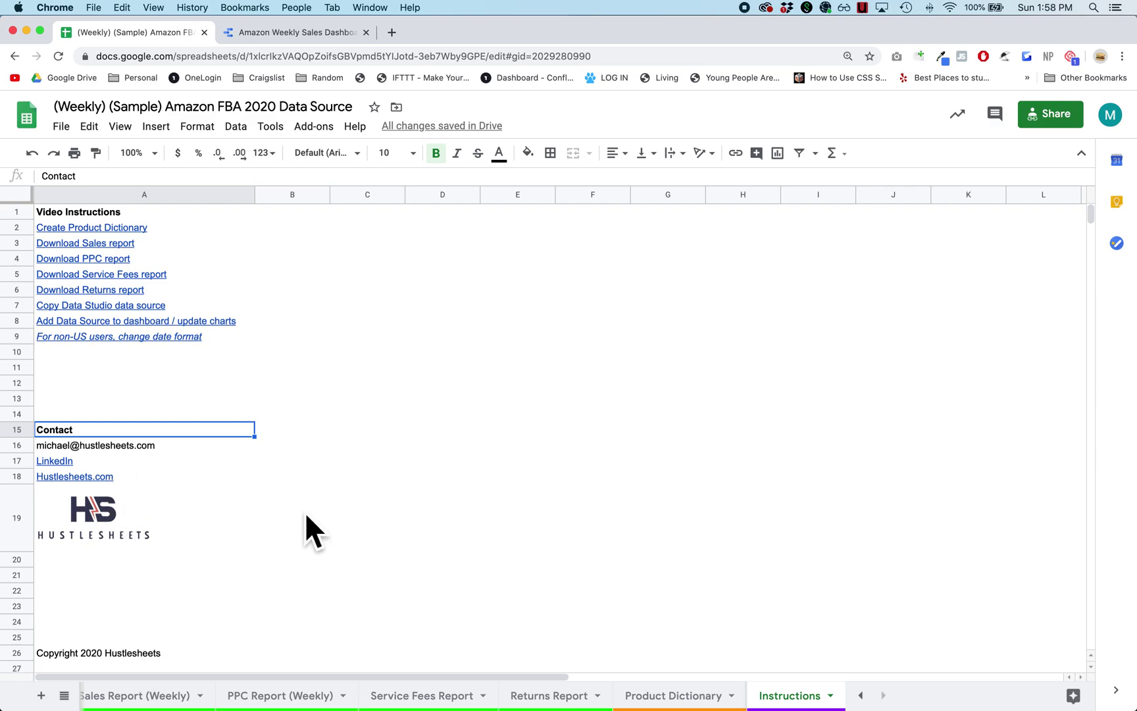
pyautogui.click(352, 521)
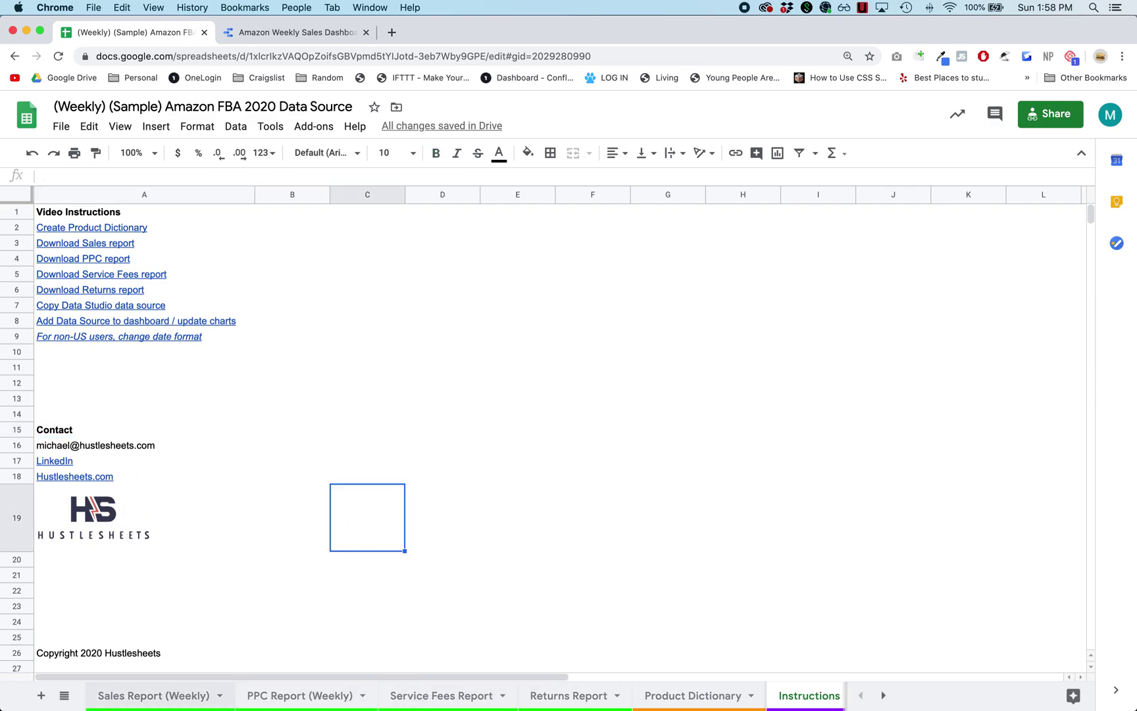
# - Open the Sales Report (Weekly) sheet and switch back to the Amazon Weekly Sales Dashboard in Data Studio
pyautogui.click(176, 705)
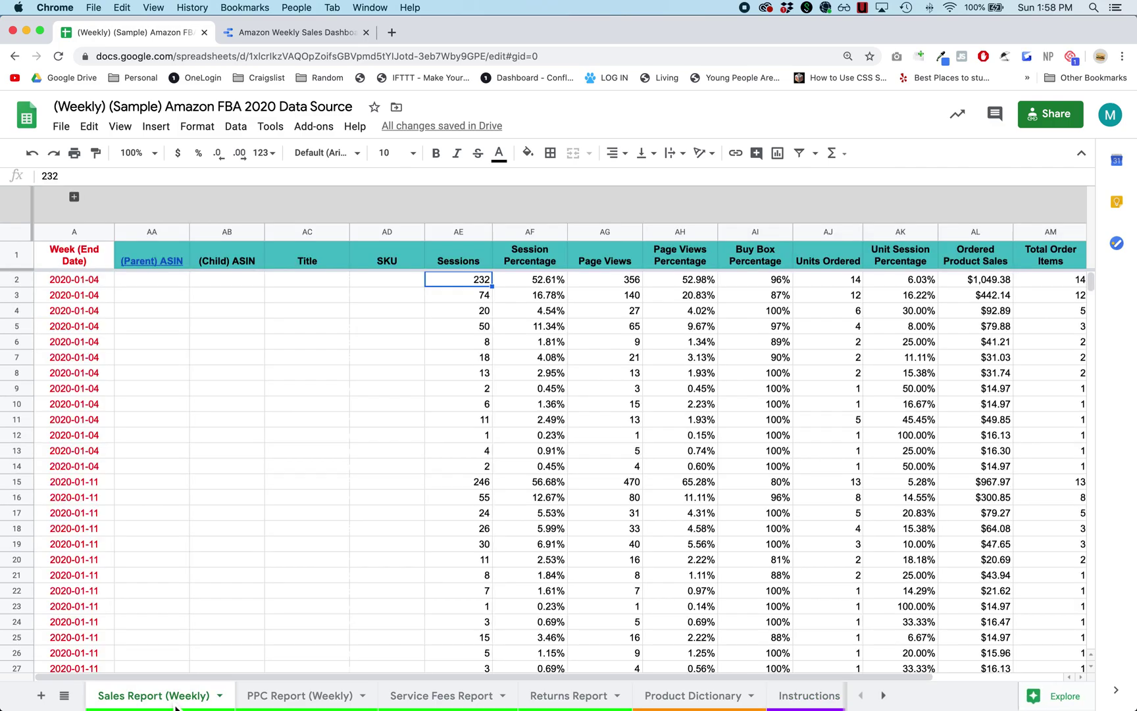
pyautogui.hotkey('ctrl', 'Tab')
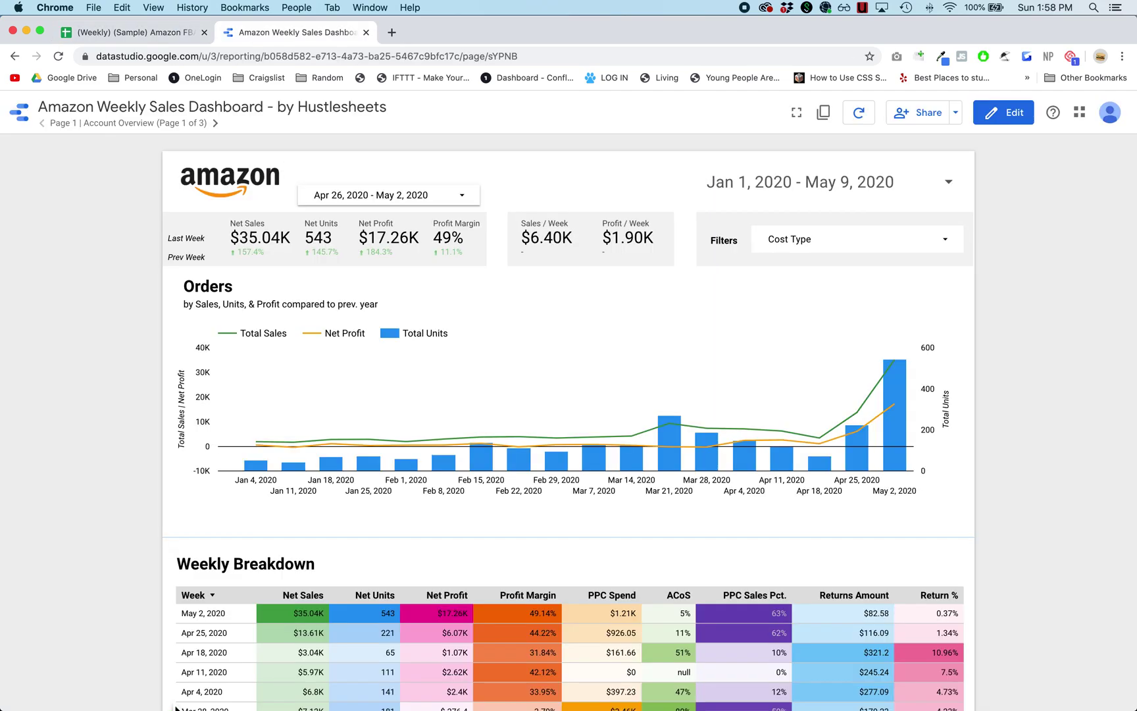